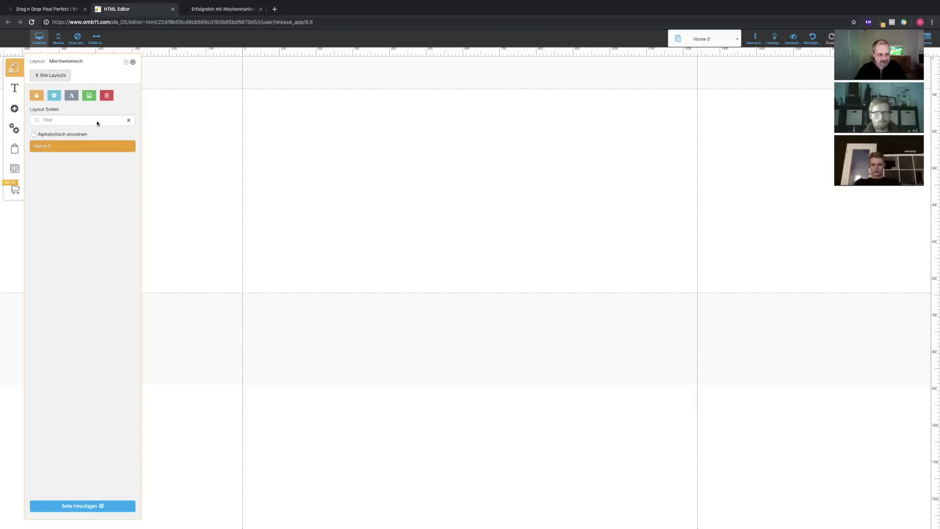
Switch to the Memberbereich layout so its Home 2 page can be edited.
click(49, 76)
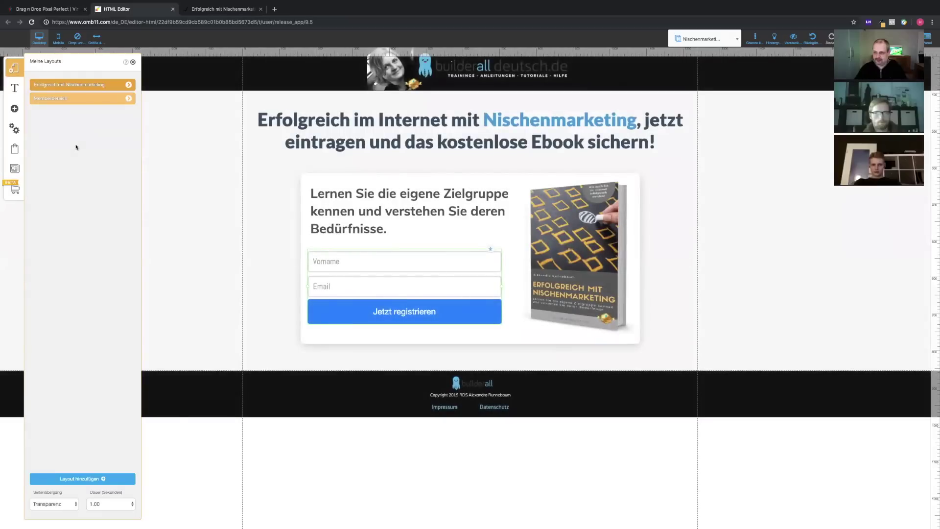
click(124, 99)
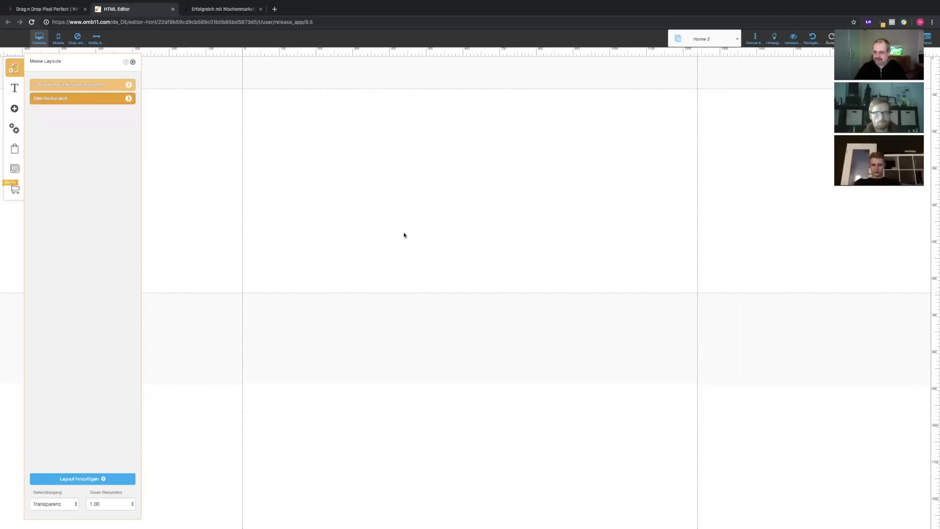
click(515, 167)
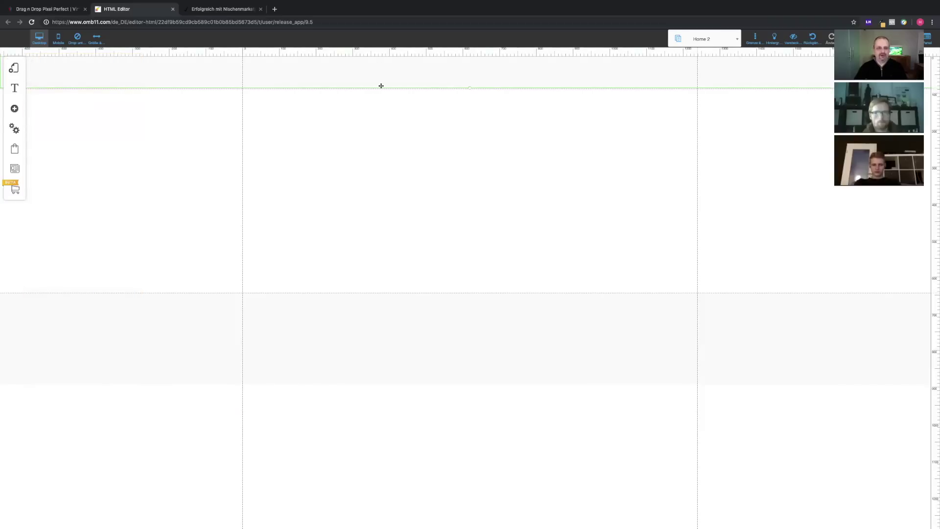
Add an extra-large heading text element and place it in the page header.
click(15, 108)
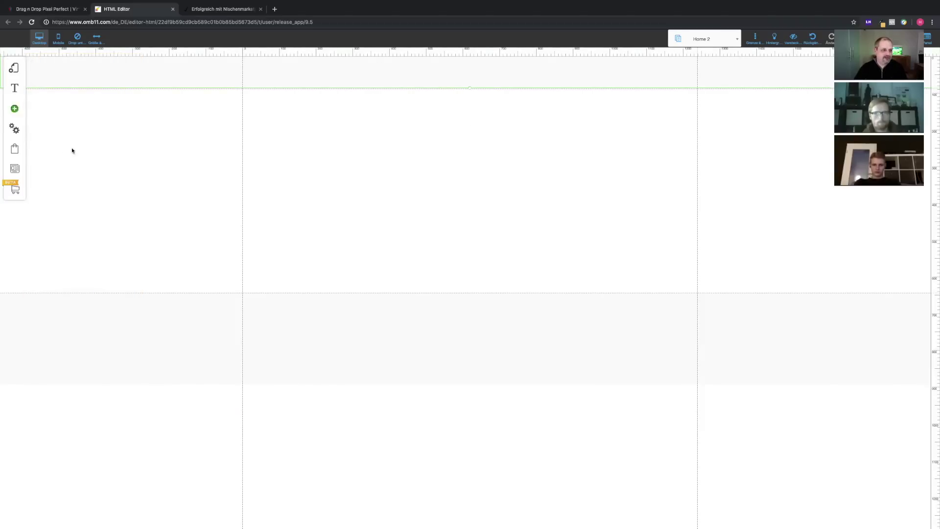
click(66, 100)
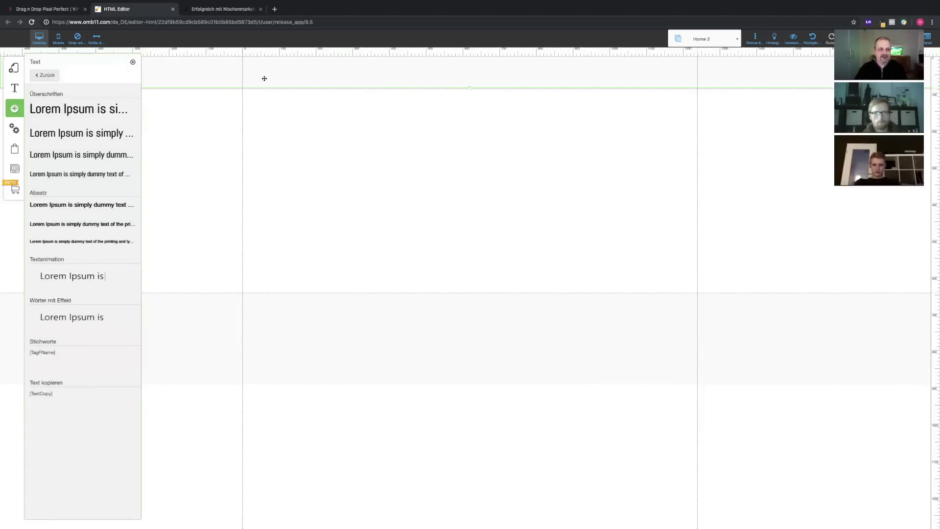
click(113, 110)
drag(495, 237, 501, 83)
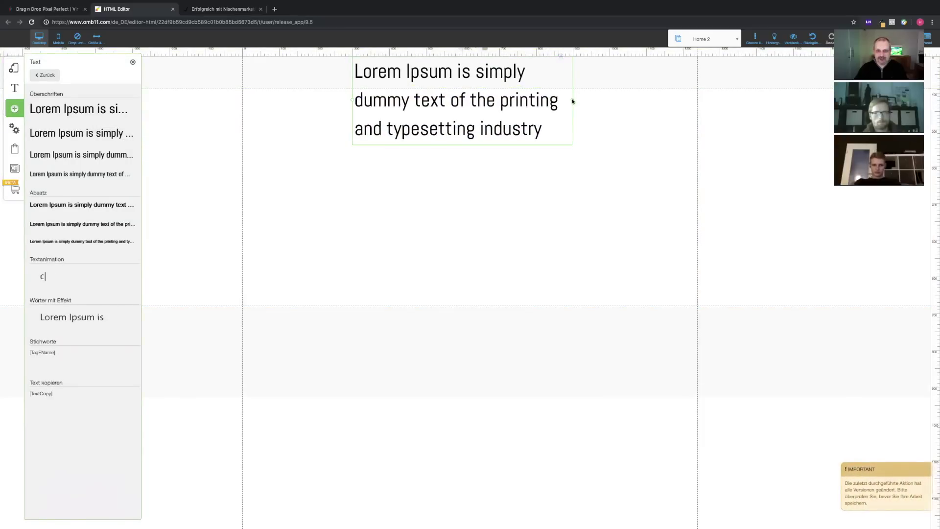
Replace the header heading's placeholder text with "Memberbereich herzlich Willkommen".
click(574, 102)
click(434, 65)
double_click(435, 72)
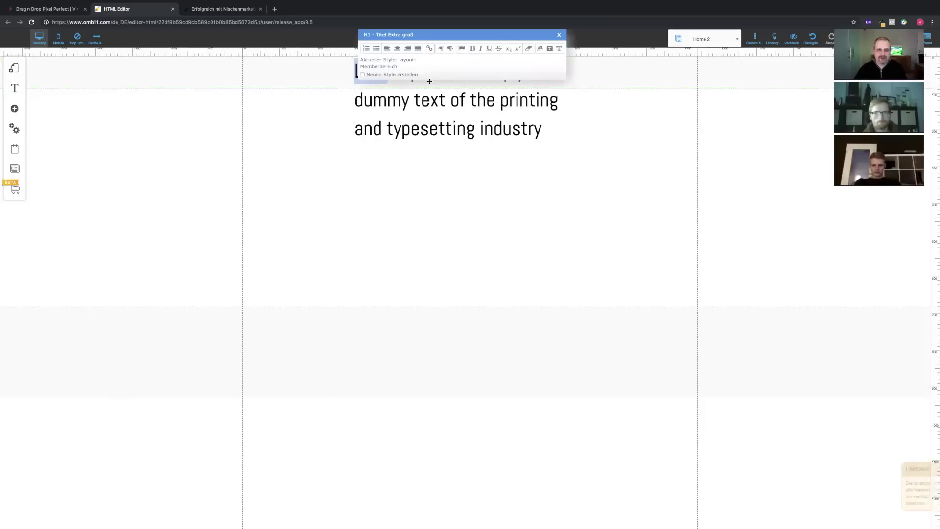
drag(429, 81, 547, 128)
key(BackSpace)
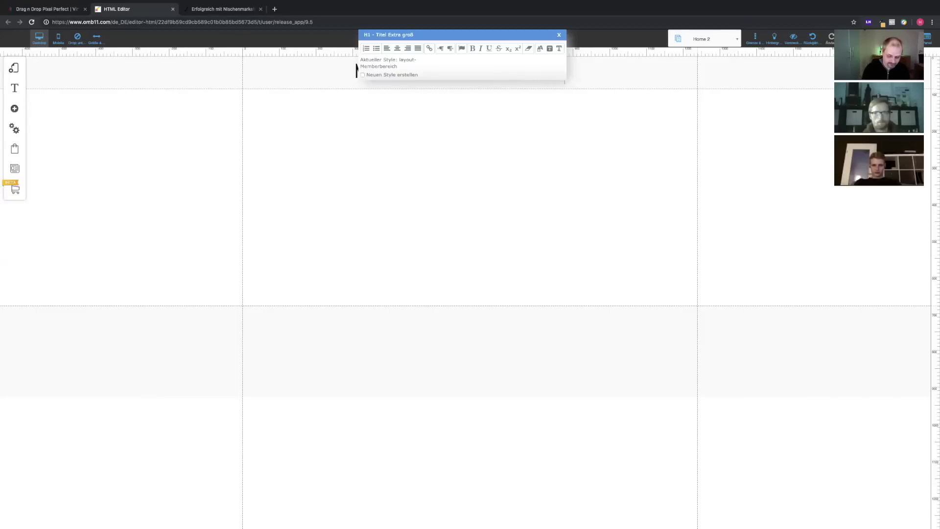
text(Willkommen)
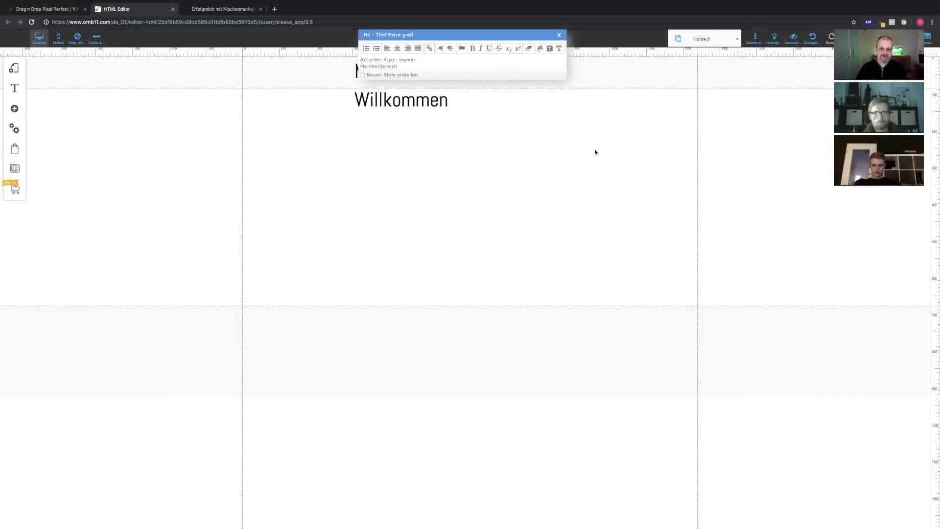
click(596, 152)
click(357, 72)
Widen the heading box to about 1199 px and centre both its text and the element on the page.
drag(351, 87, 250, 74)
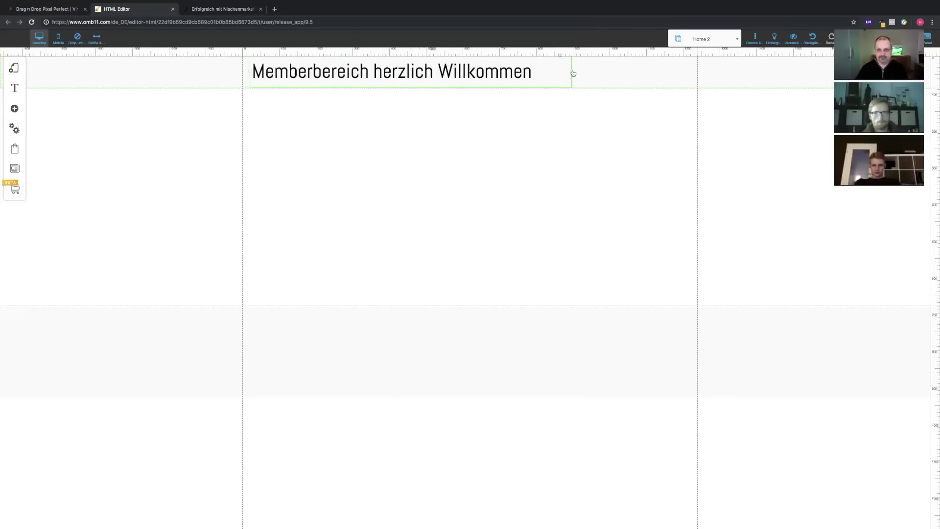
drag(573, 74, 690, 72)
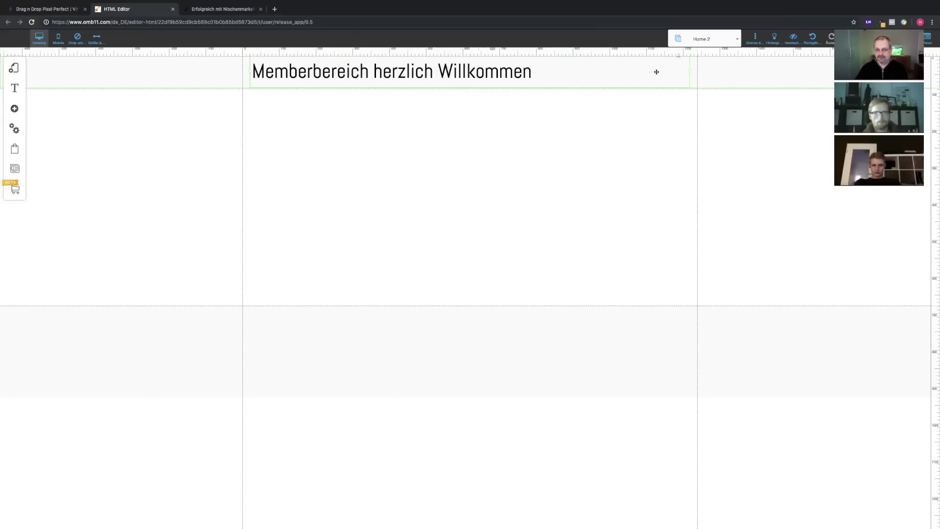
right_click(449, 75)
click(451, 222)
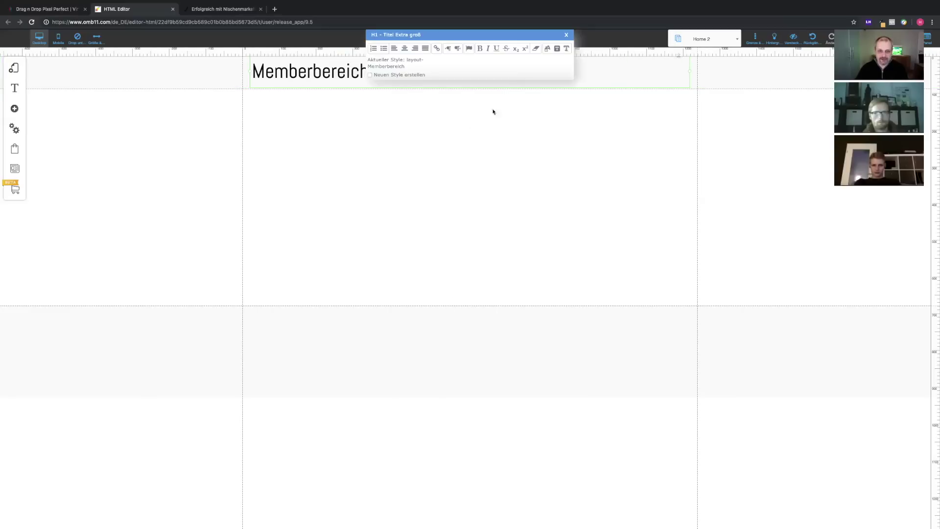
click(403, 50)
right_click(451, 71)
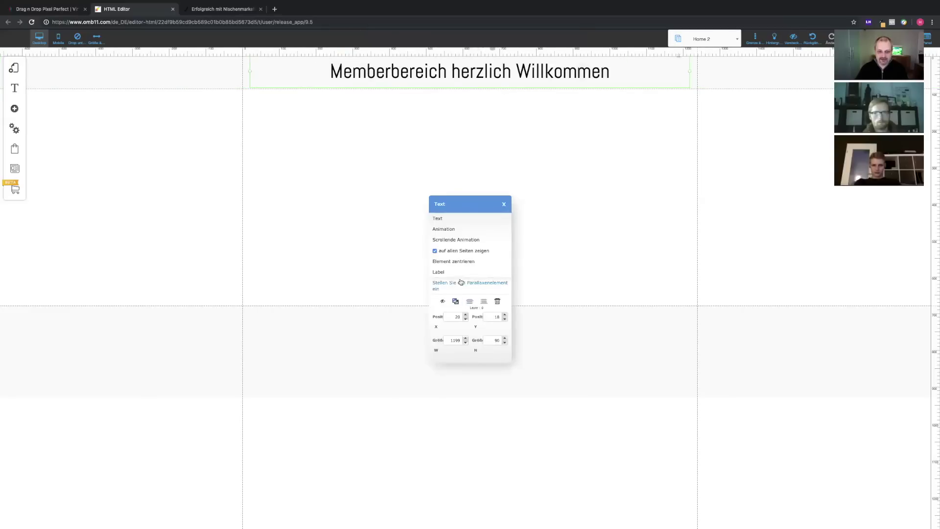
click(457, 261)
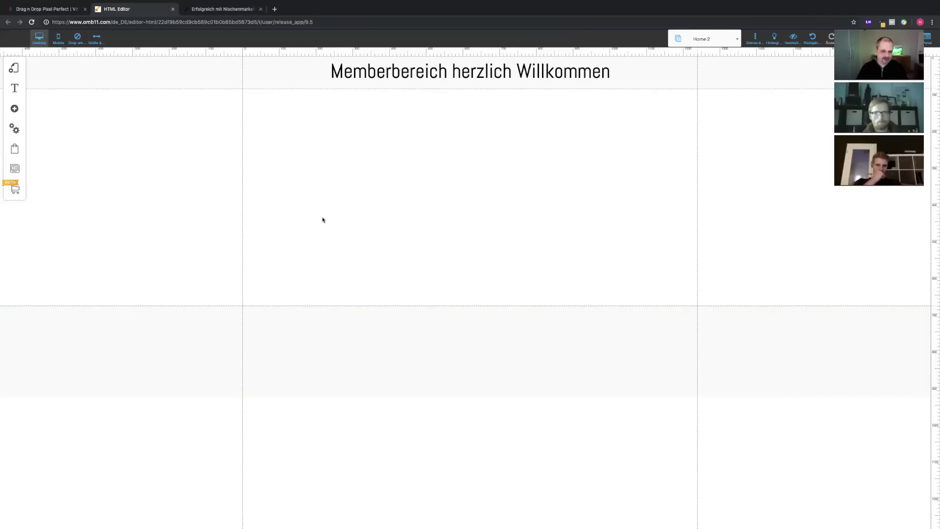
Open the member area settings of the Memberbereich layout and name the restricted area "Memeberbereich".
click(13, 68)
click(70, 86)
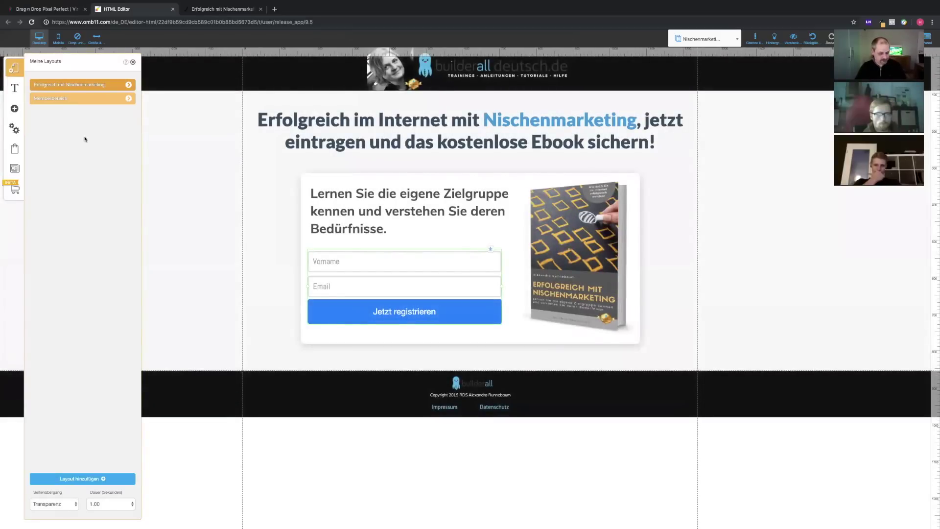
click(128, 99)
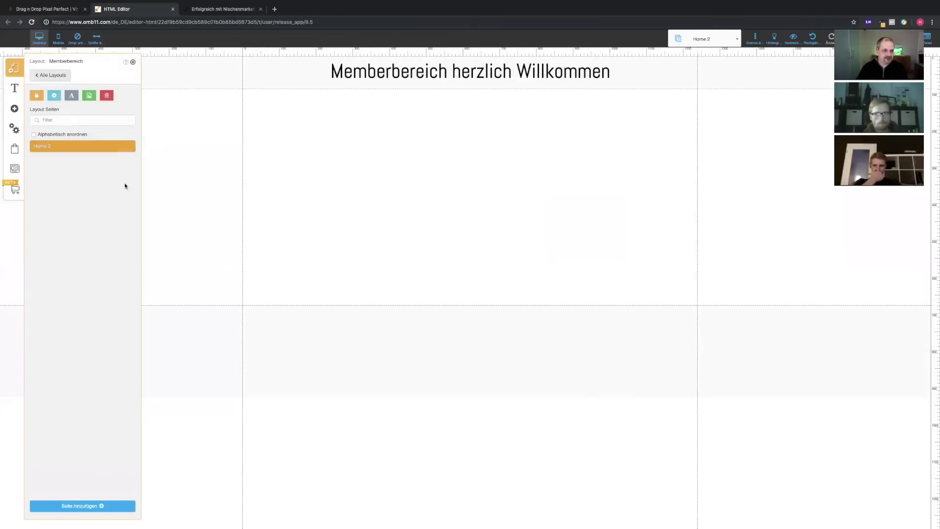
click(37, 97)
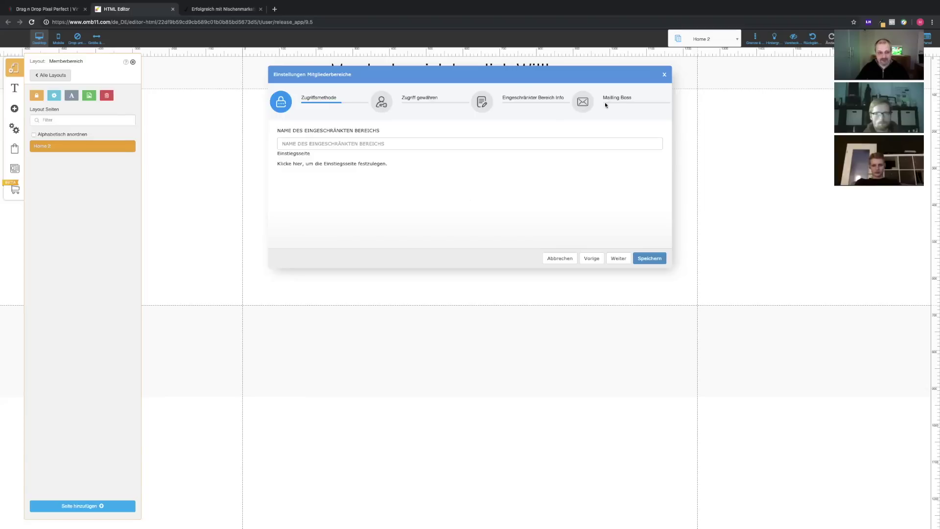
click(370, 143)
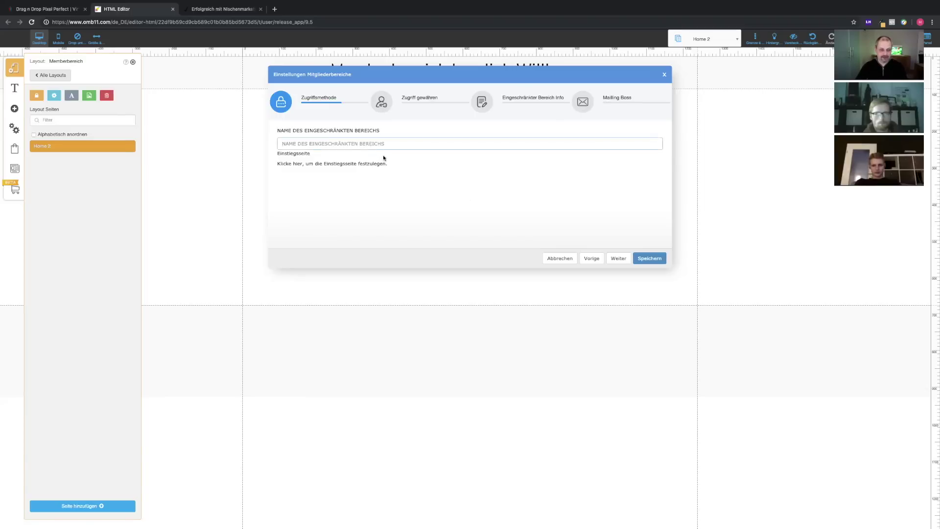
text(Memeberbereich)
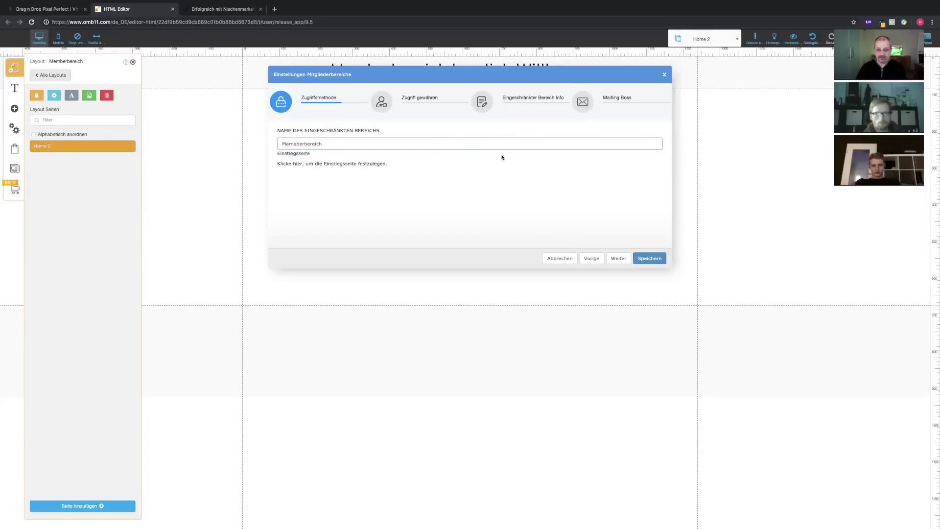
Keep registration via e-mail and password and set access granting to "Manuell / durch Zahlung".
click(618, 258)
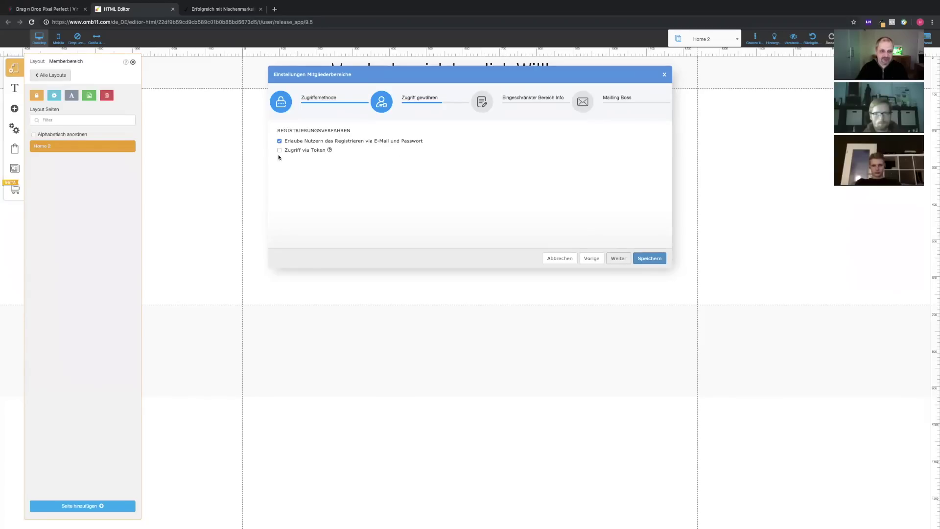
mouse_move(329, 151)
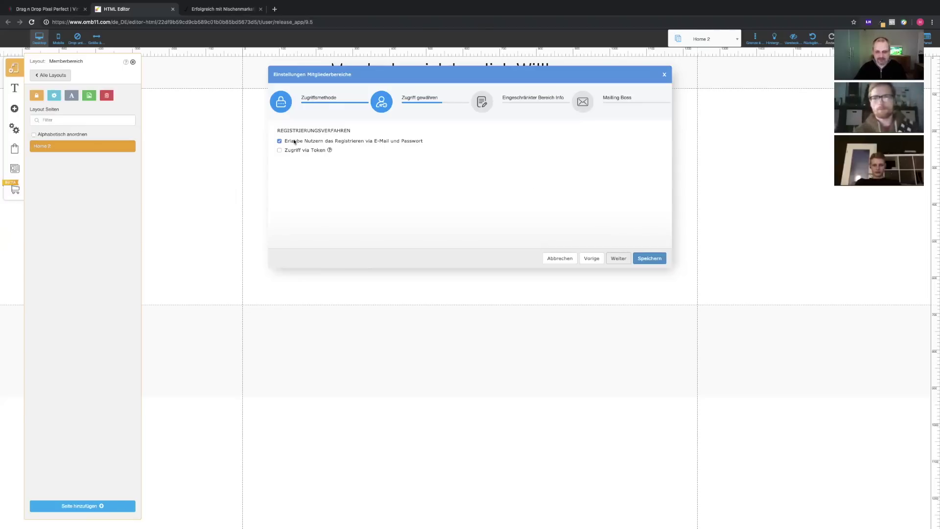
click(614, 258)
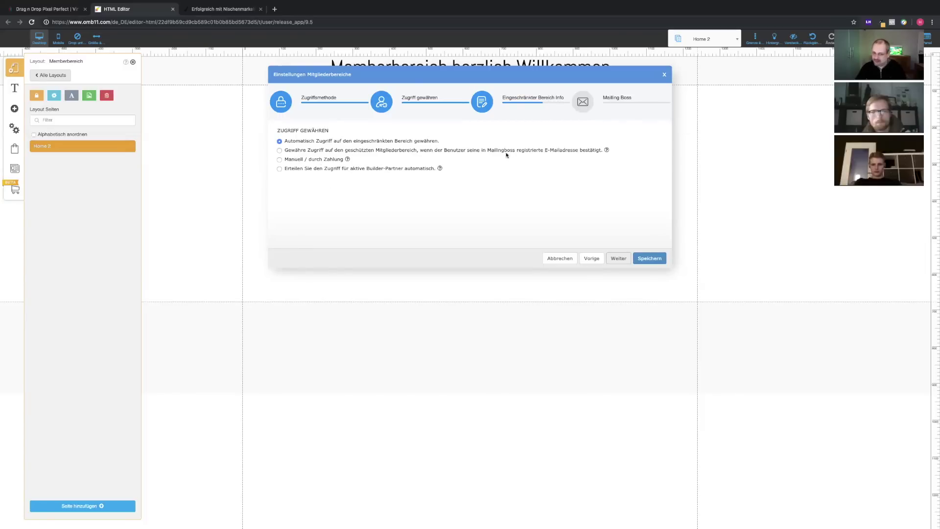
mouse_move(300, 161)
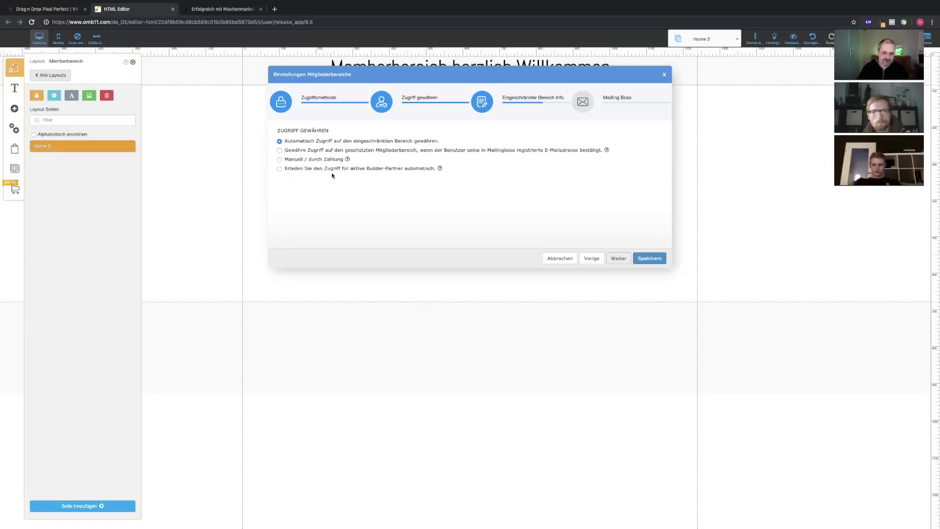
click(279, 160)
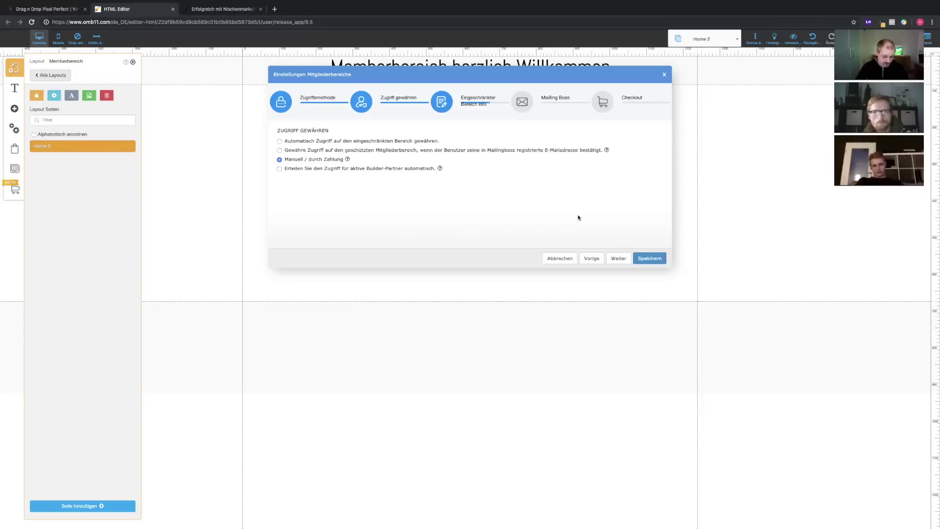
Choose "testliste" as the Mailing Boss list for new subscribers of the restricted area.
click(618, 258)
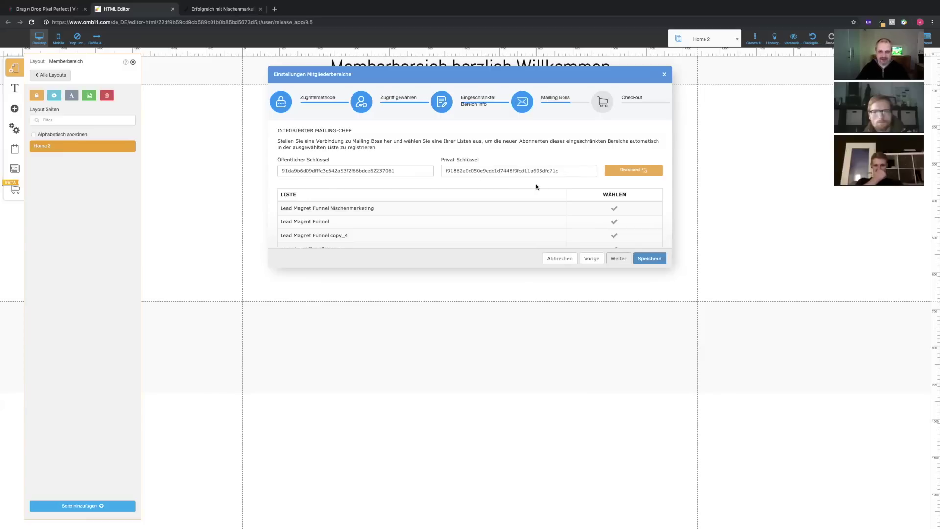
scroll(535, 183, down, 3)
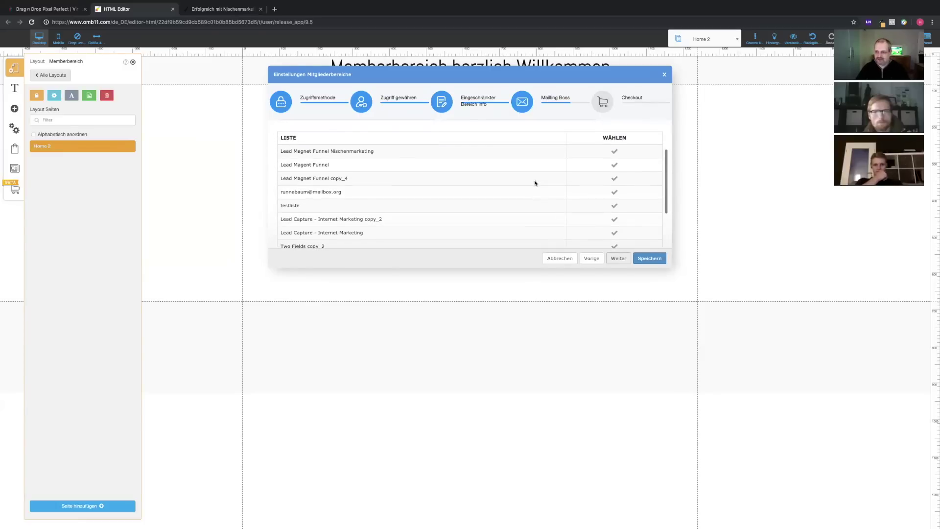
scroll(535, 183, up, 1)
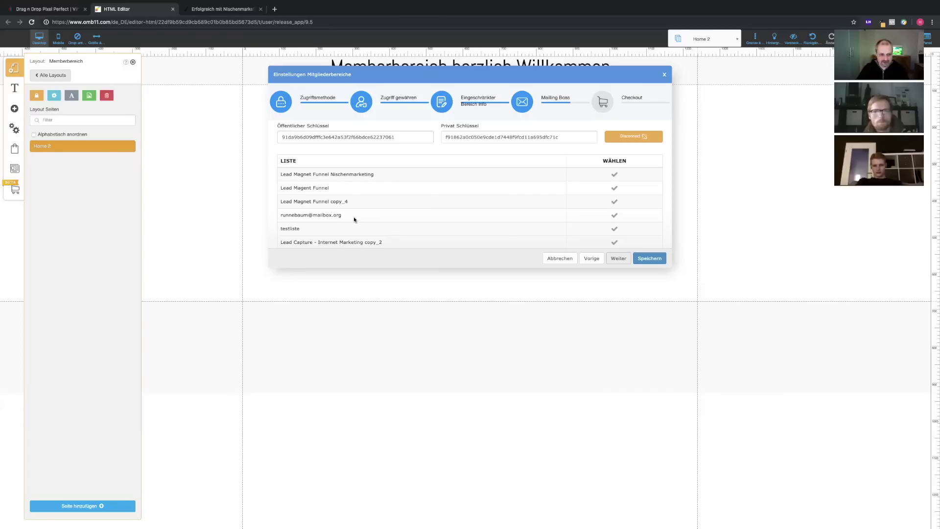
scroll(354, 216, down, 3)
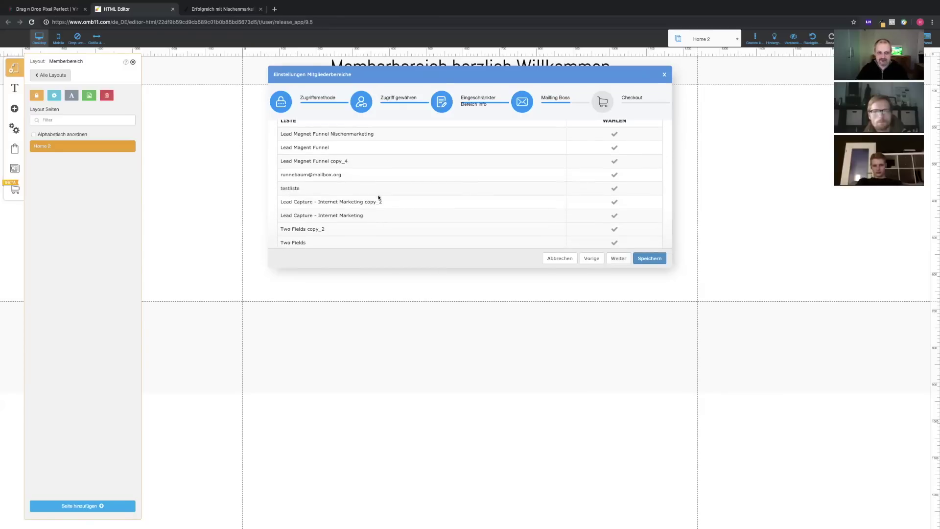
click(612, 189)
scroll(563, 220, up, 4)
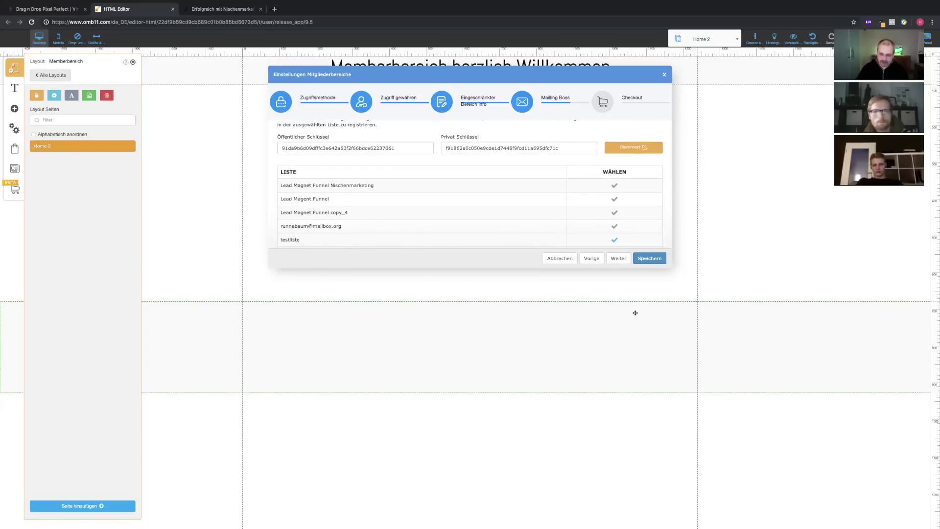
Choose the checkout option that creates a page and a checkout and links them to the current restricted area.
click(618, 258)
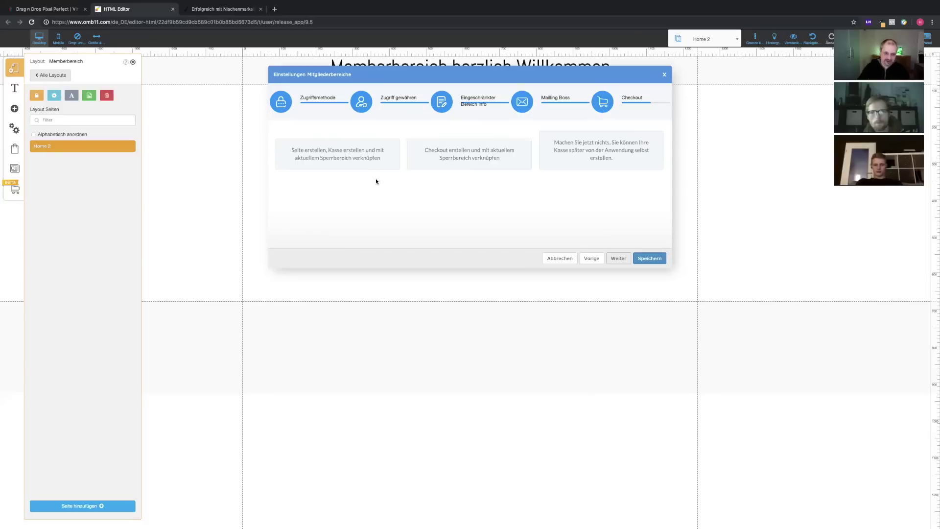
click(338, 157)
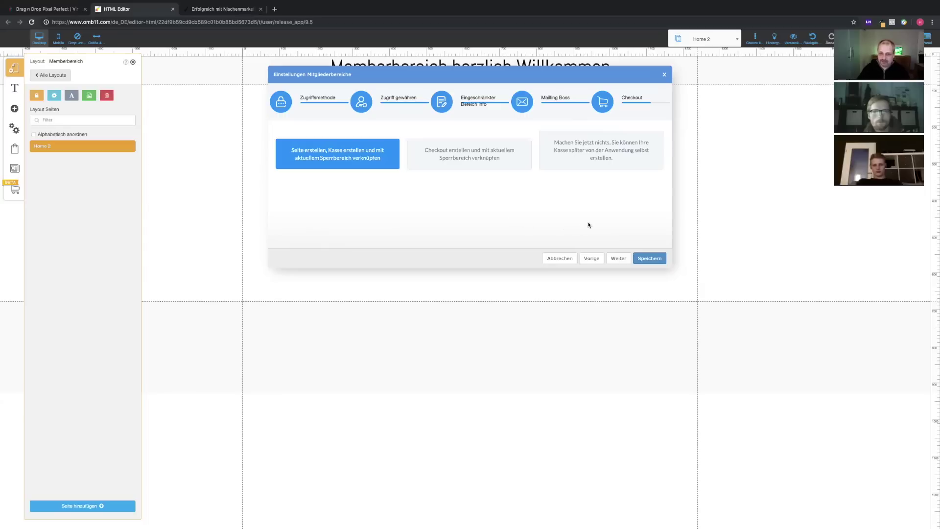
click(618, 258)
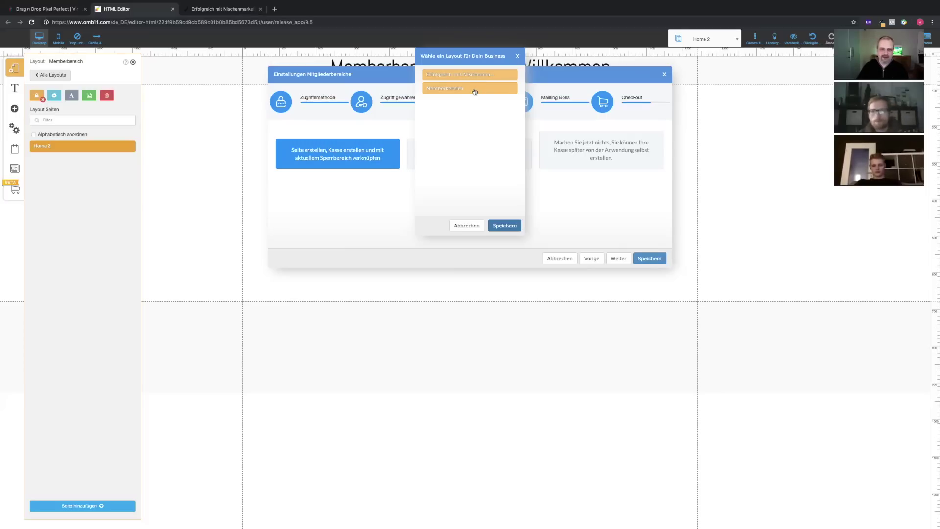
Assign the checkout page to the "Erfolgreich mit Nischenmarketing" layout and create it with the name "Checkout" and address "checkout".
click(473, 80)
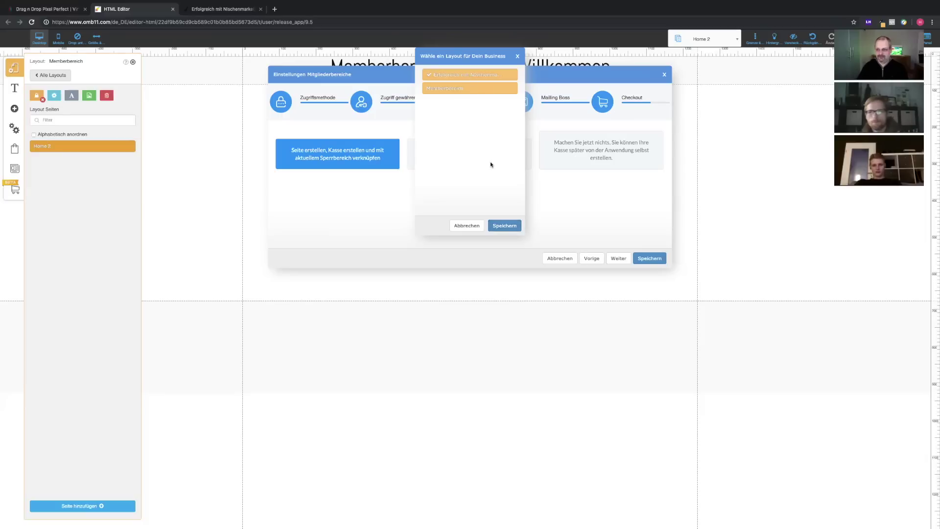
click(505, 226)
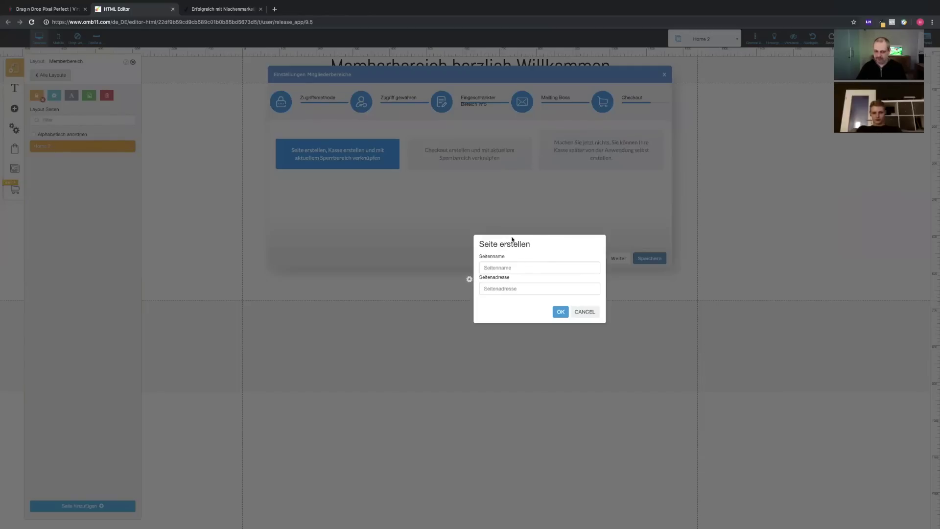
click(527, 268)
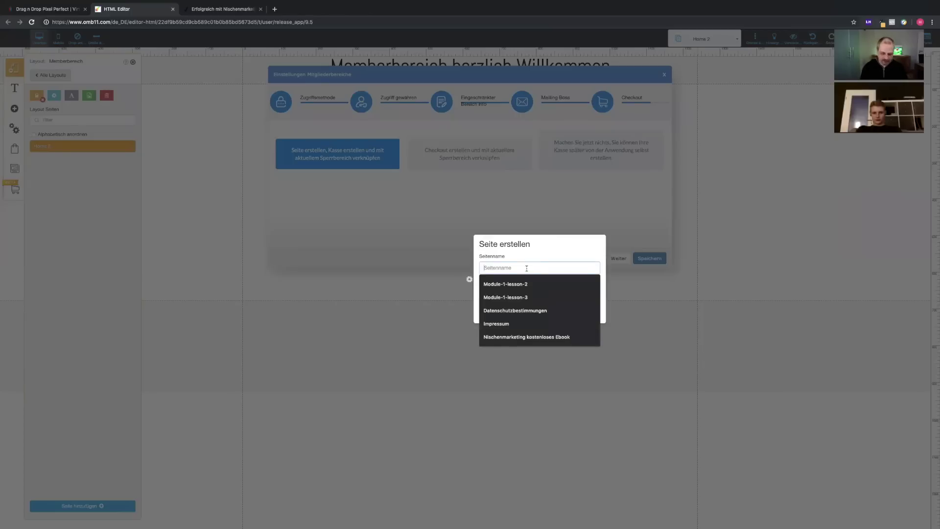
text(Che)
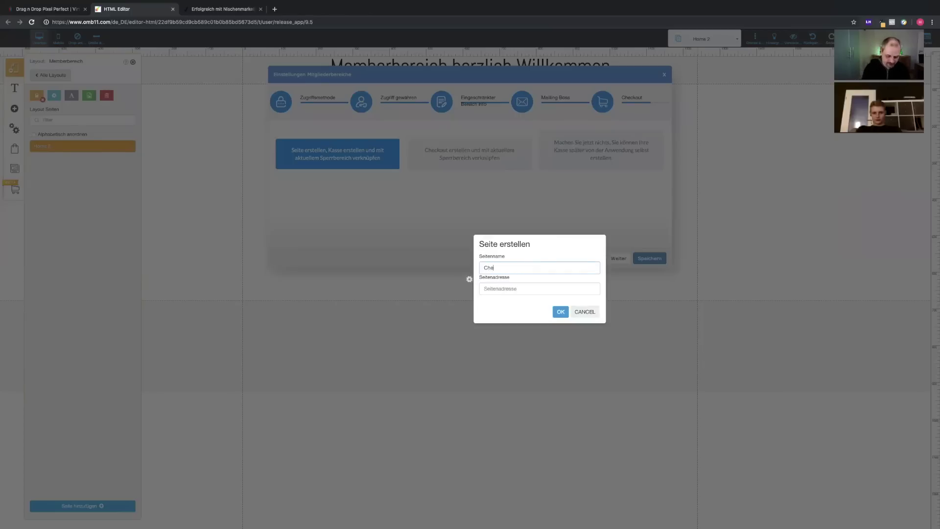
text(ckout)
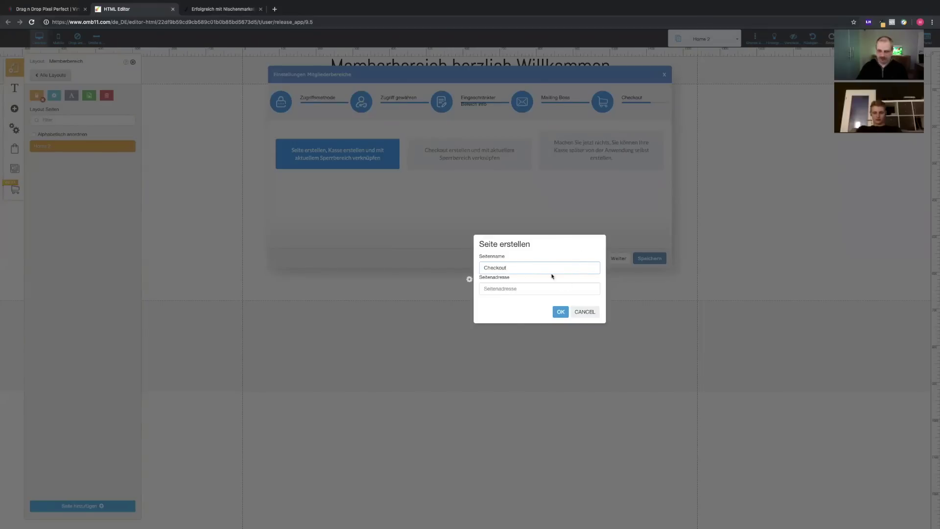
click(498, 292)
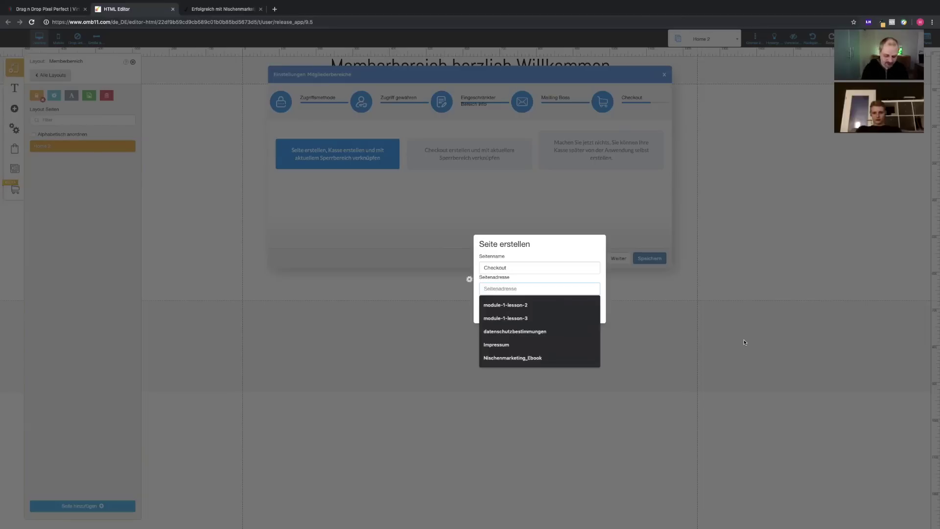
text(checkout)
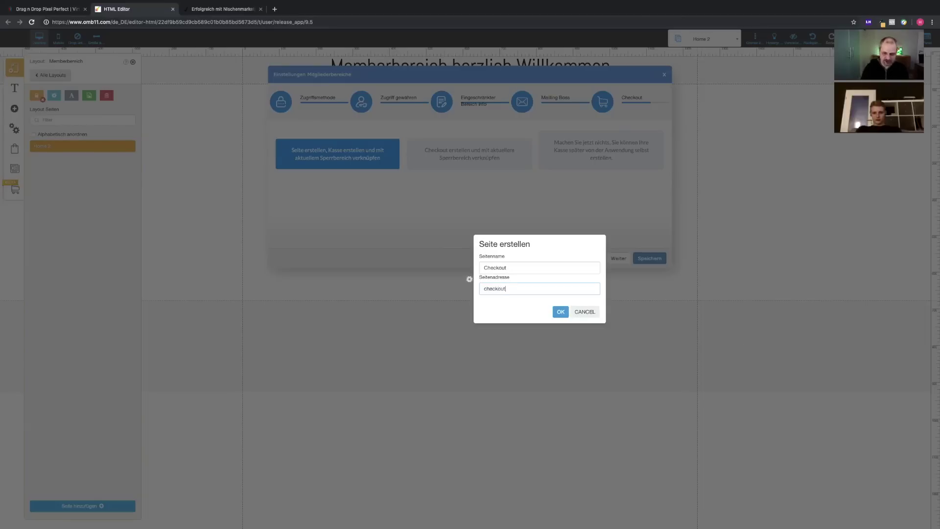
click(561, 312)
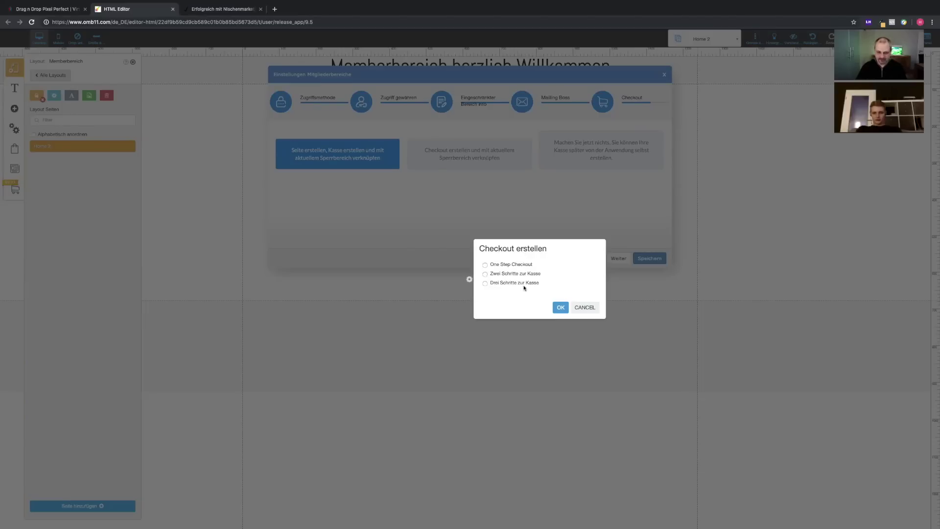
Create the checkout as a "One Step Checkout" and dismiss the confirmation for the restricted area.
click(485, 265)
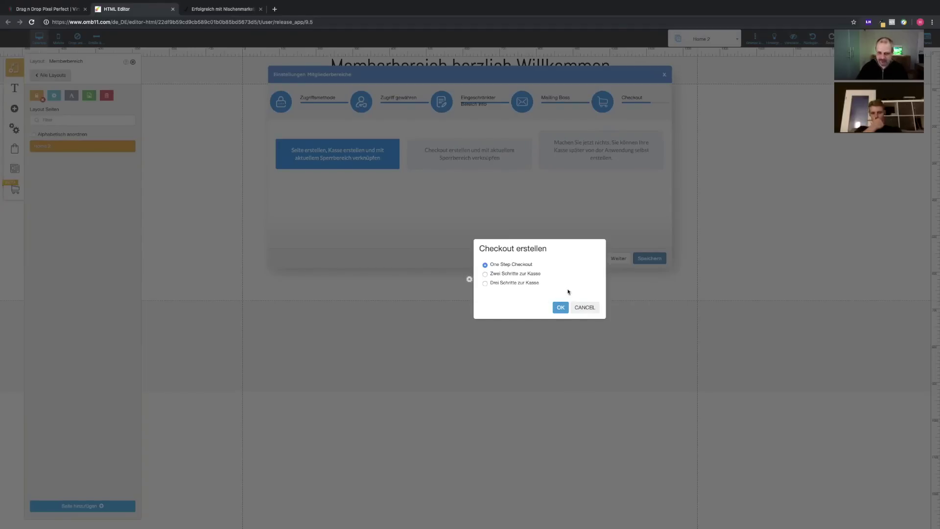
click(560, 308)
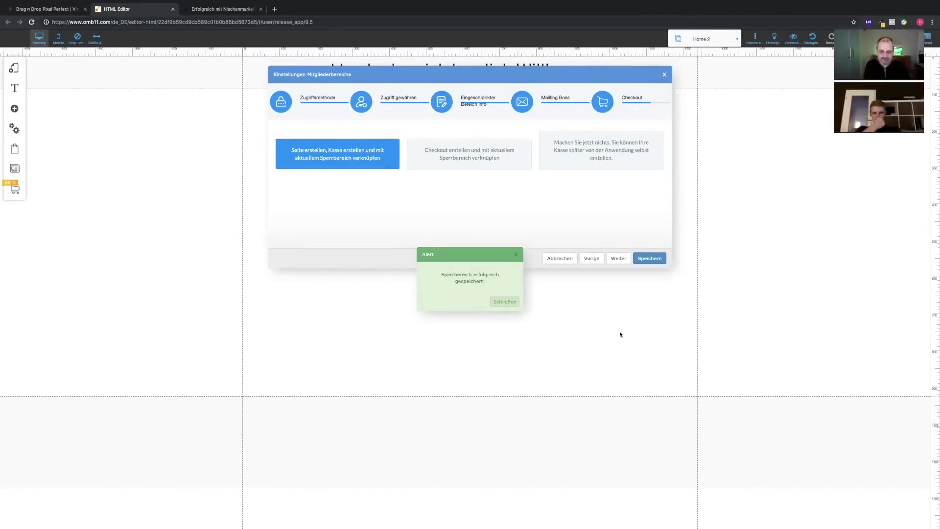
click(505, 302)
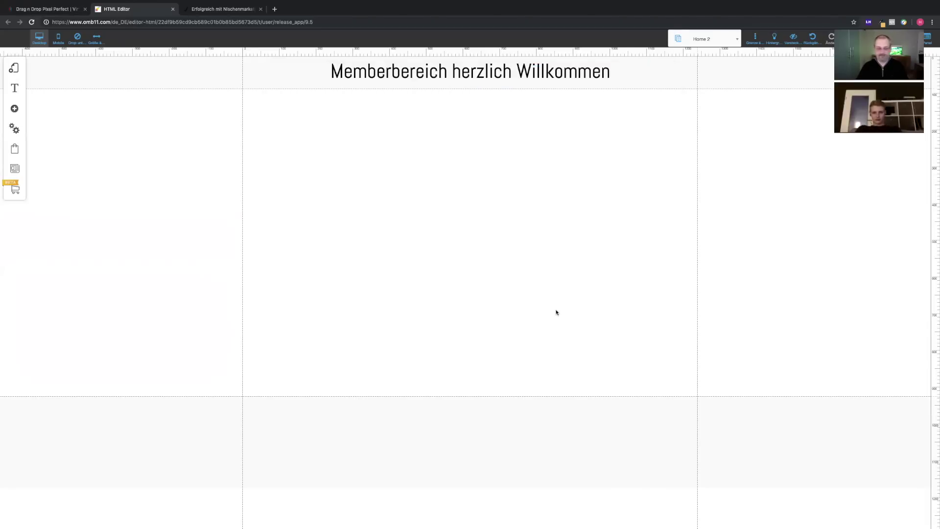
Open the Checkout page in the "Erfolgreich mit Nischenmarketing" layout and inspect the settings of its checkout form.
click(14, 67)
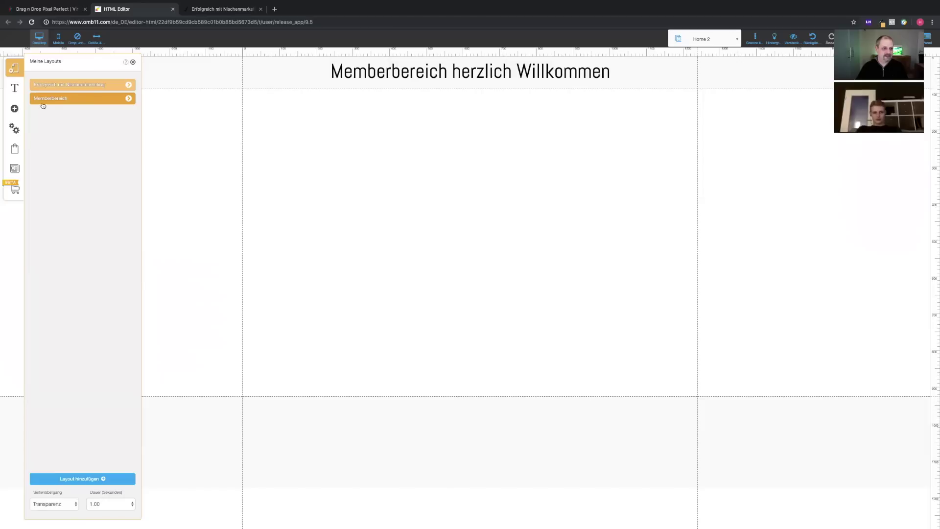
click(127, 100)
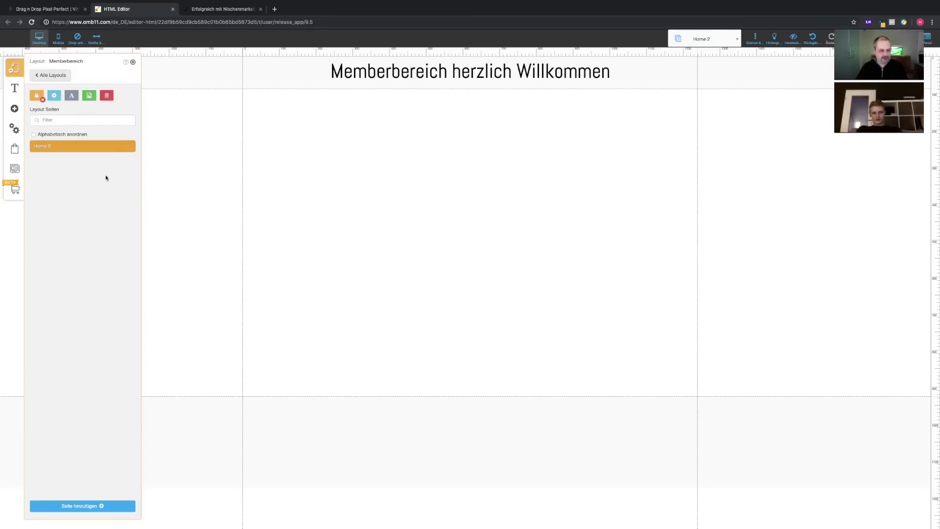
click(49, 75)
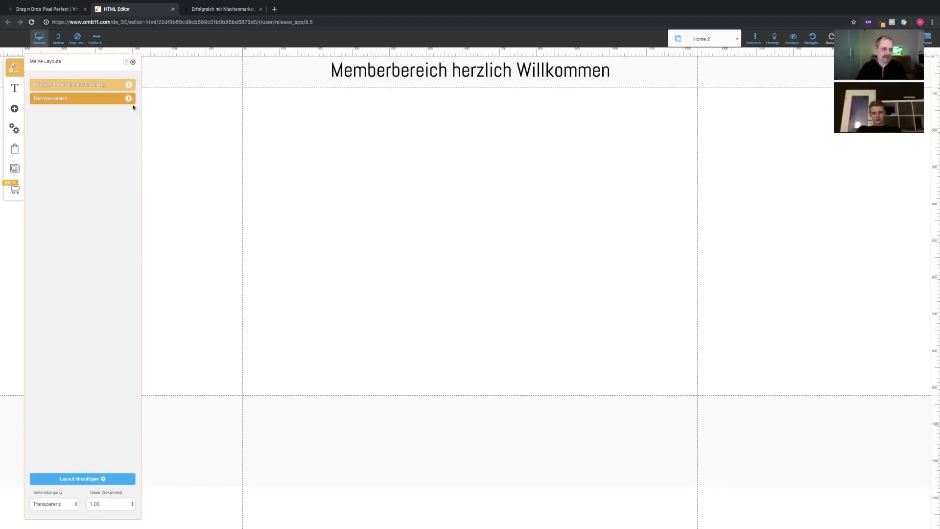
click(92, 85)
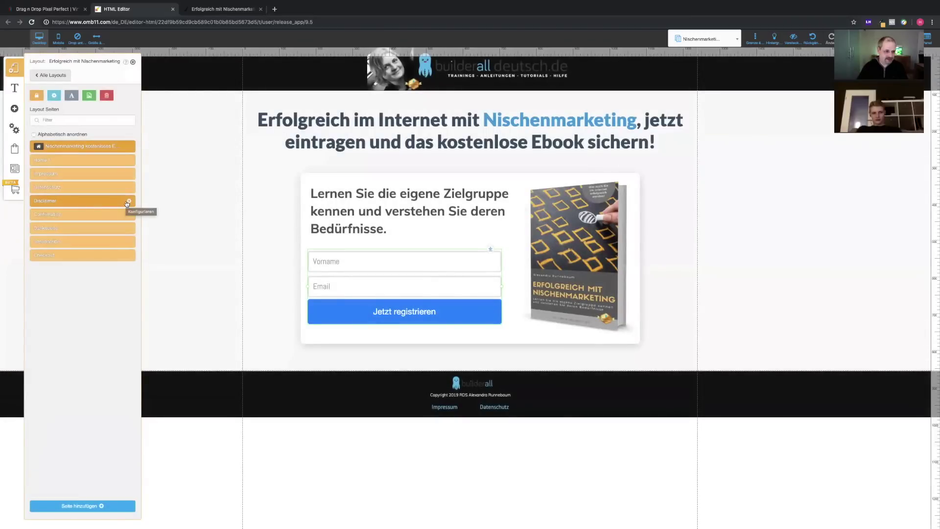
click(71, 256)
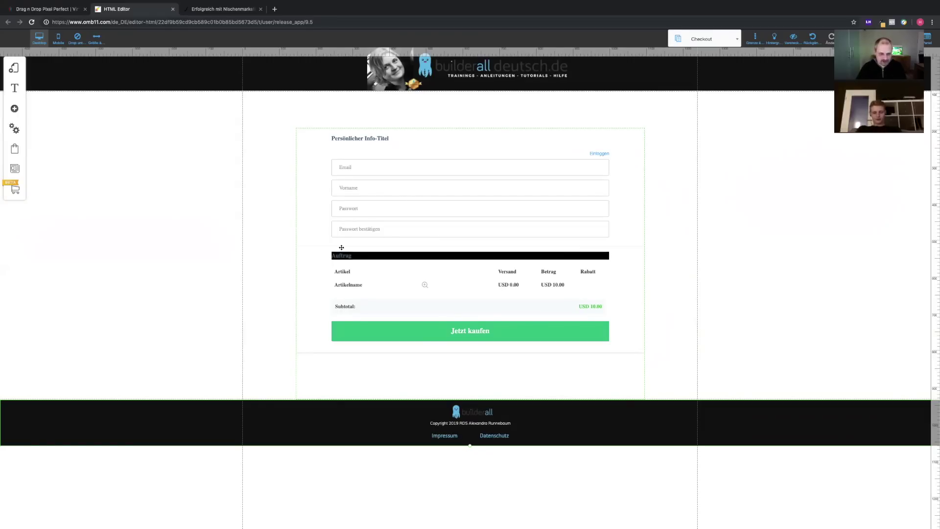
click(481, 285)
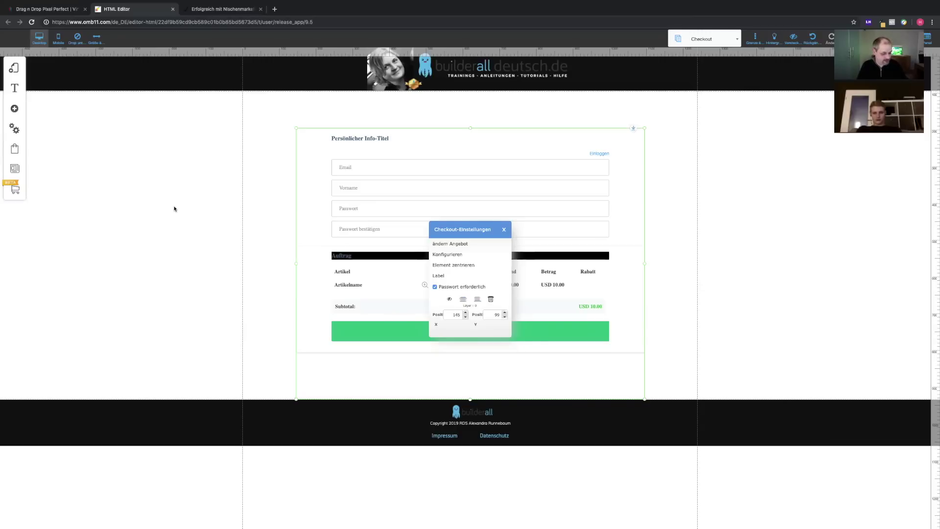
click(505, 230)
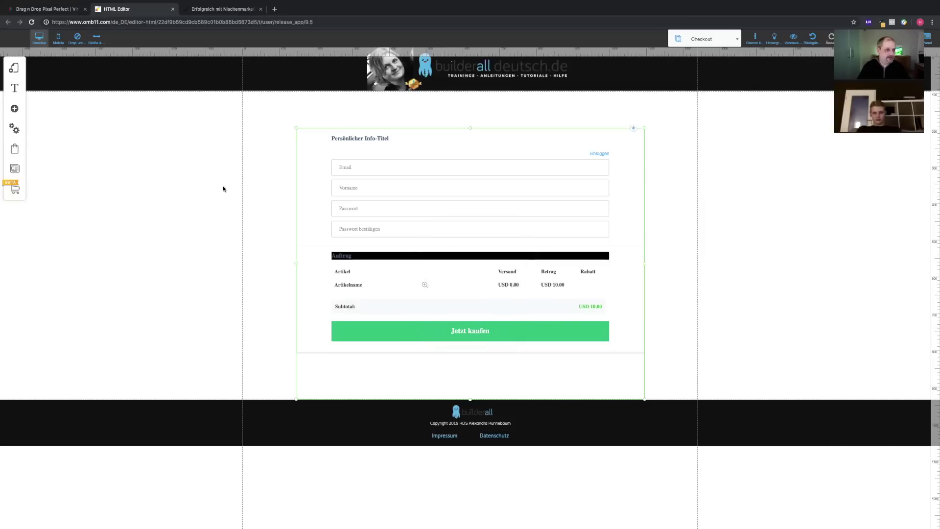
Check which pages the Memberbereich layout contains, then return to the Checkout page of the "Erfolgreich mit Nischenmarketing" layout.
click(15, 70)
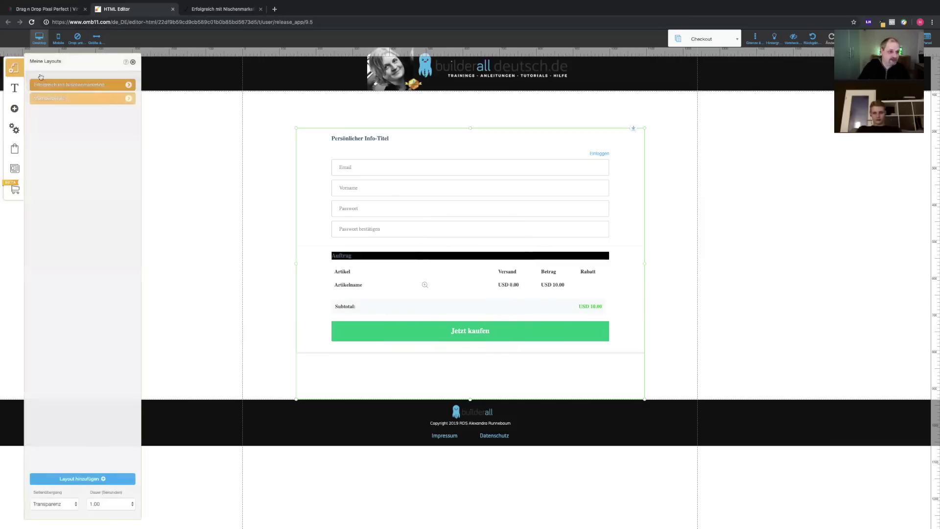
click(90, 100)
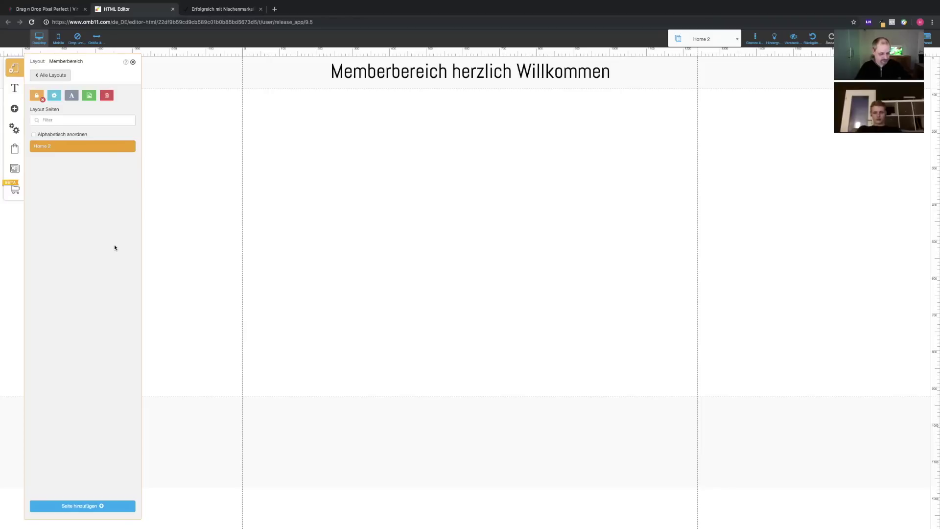
click(49, 77)
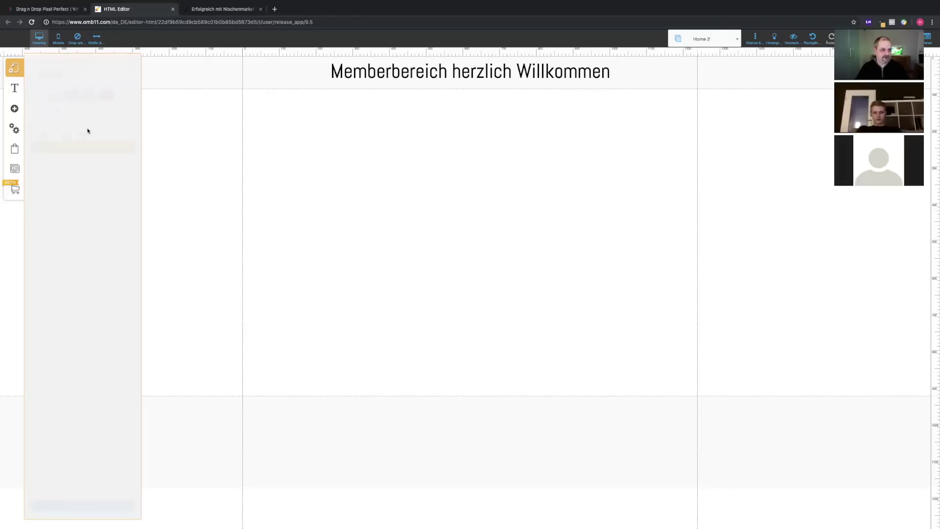
click(128, 86)
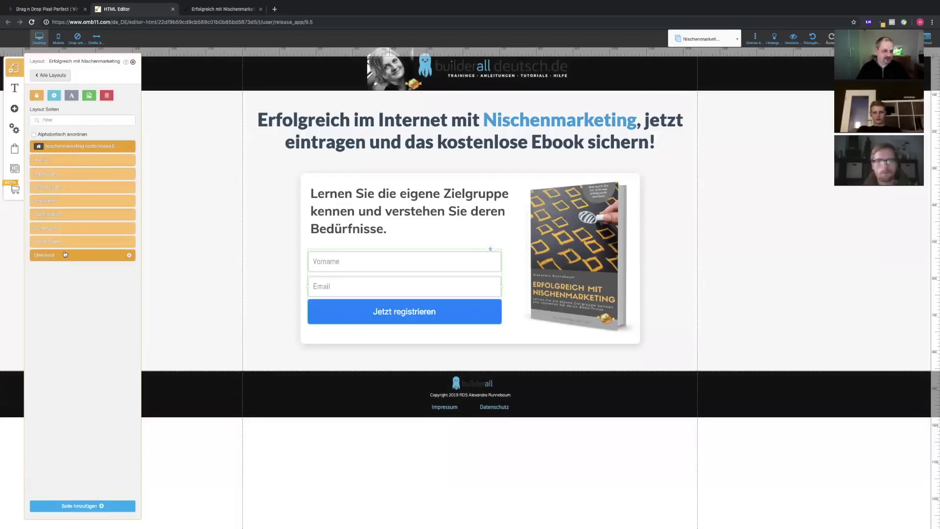
click(65, 254)
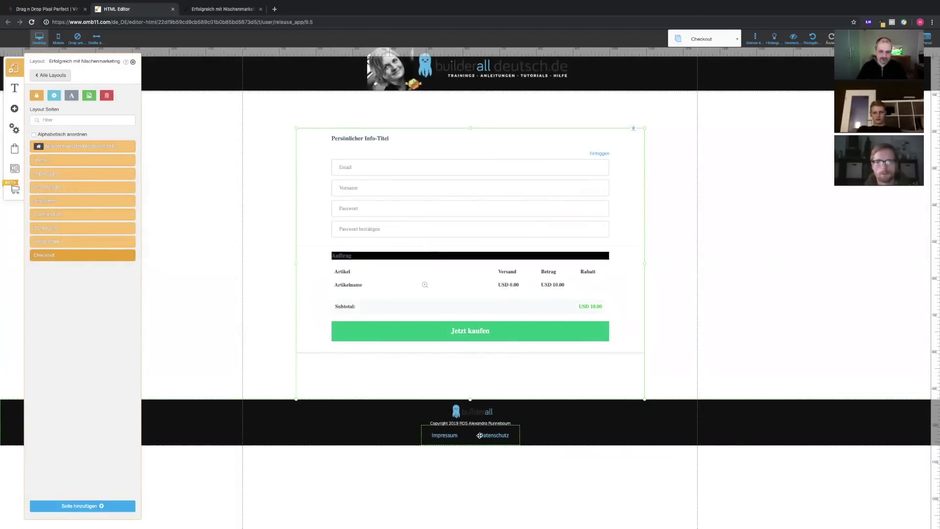
Try the "Zwei säulen" theme in the checkout form's view settings, switch back to "Muster" and close the settings without applying.
click(492, 213)
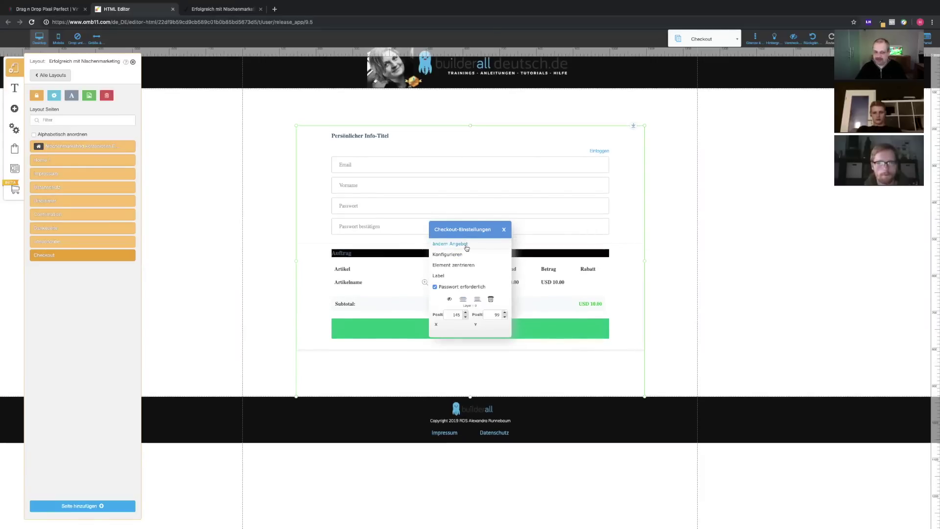
click(484, 273)
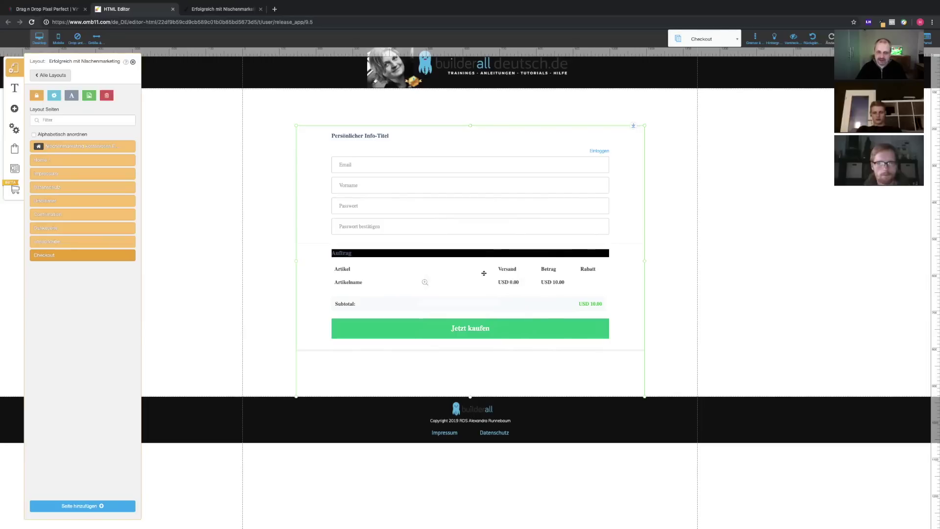
double_click(484, 273)
click(481, 204)
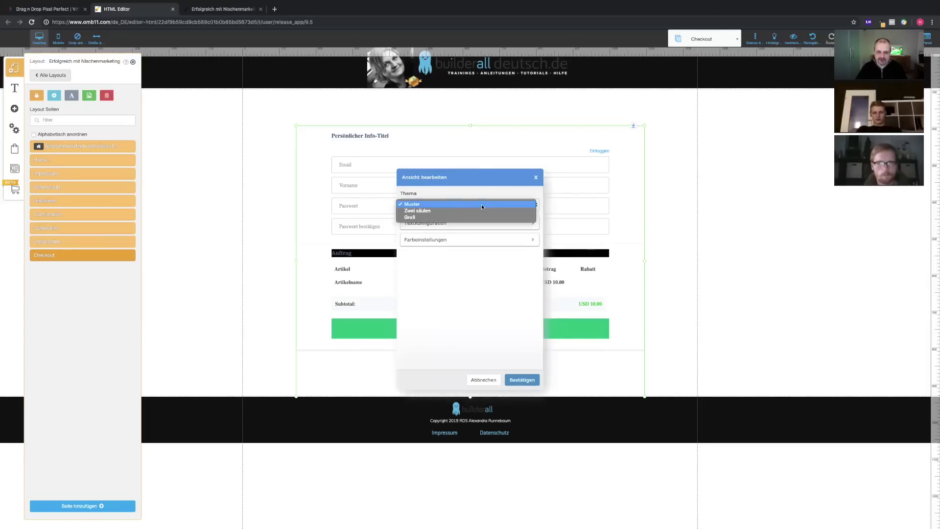
click(420, 211)
click(414, 200)
click(421, 197)
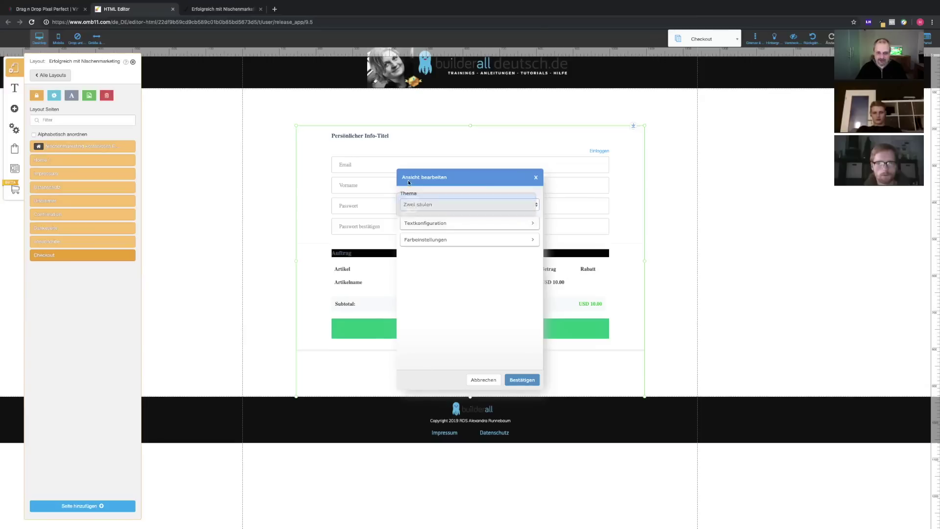
click(440, 225)
click(454, 224)
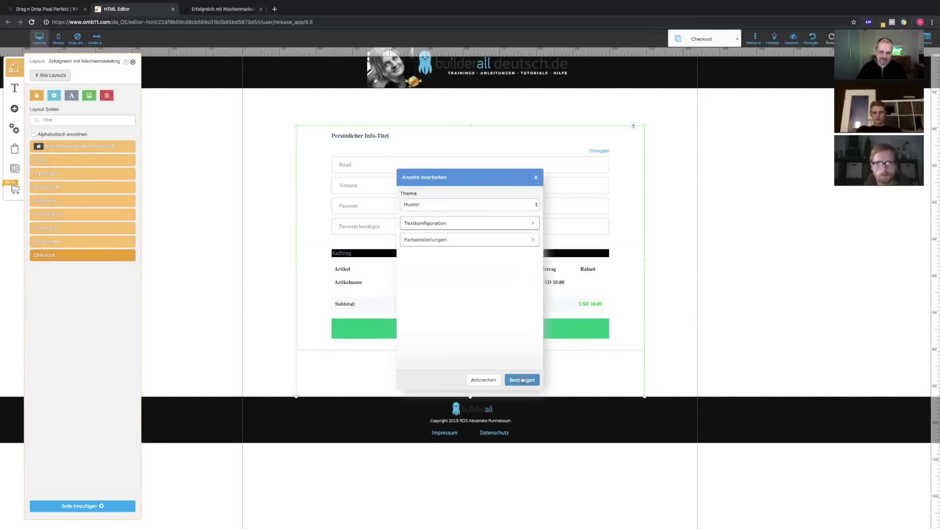
click(535, 177)
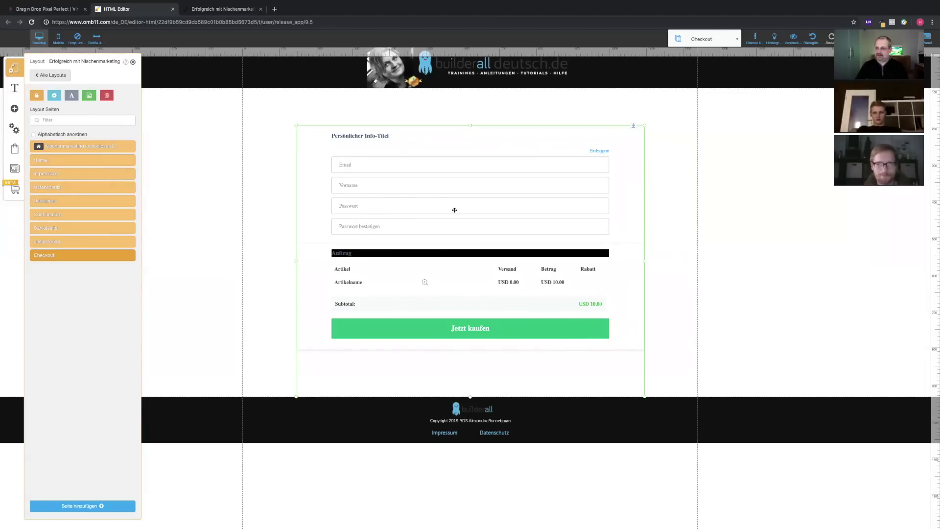
click(739, 272)
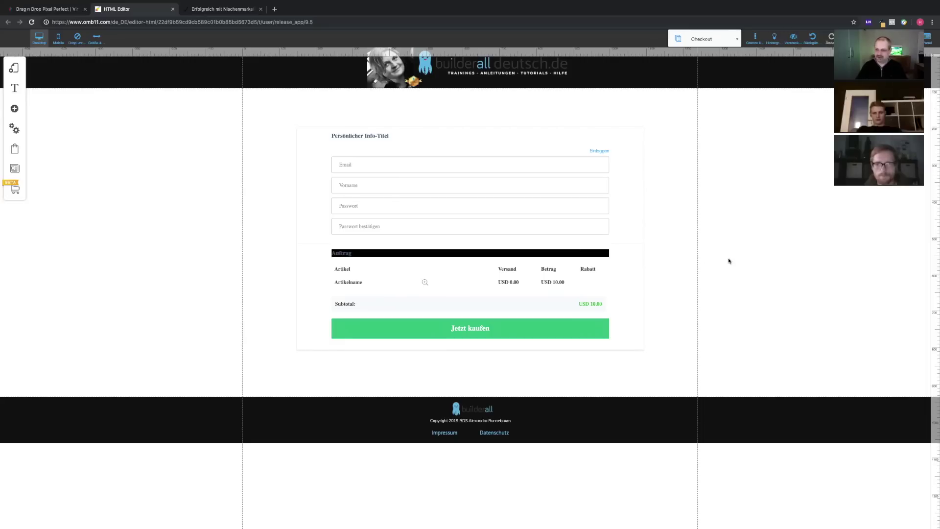
Add a new layout based on the blank page template "Leere Seite" and name it "Blog".
scroll(728, 261, up, 1)
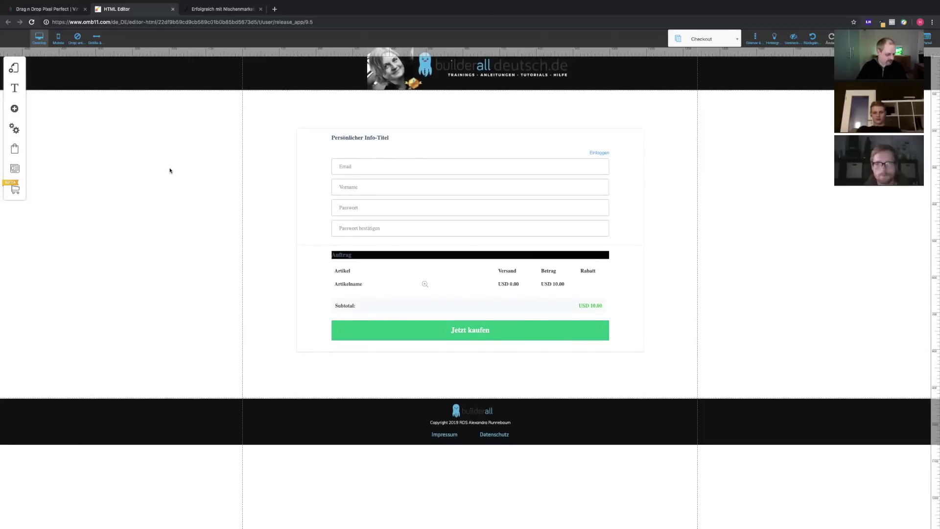
click(15, 70)
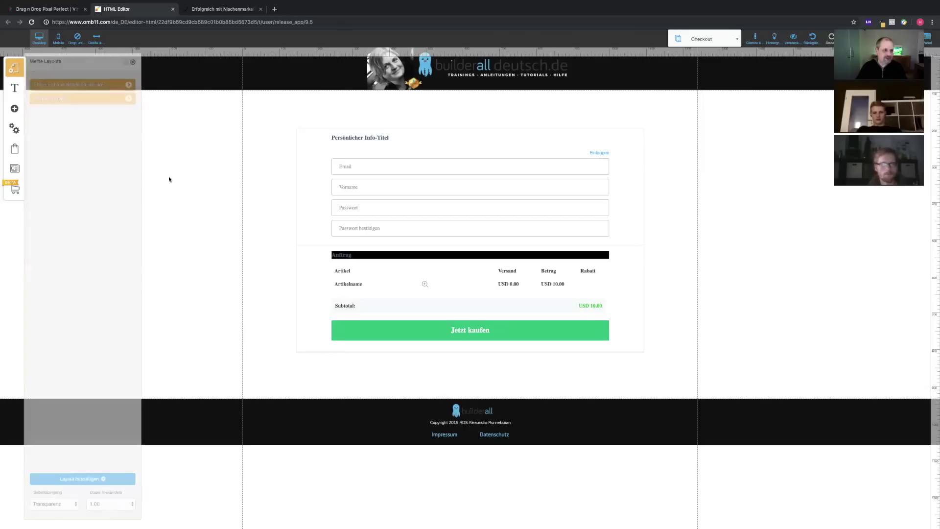
click(62, 482)
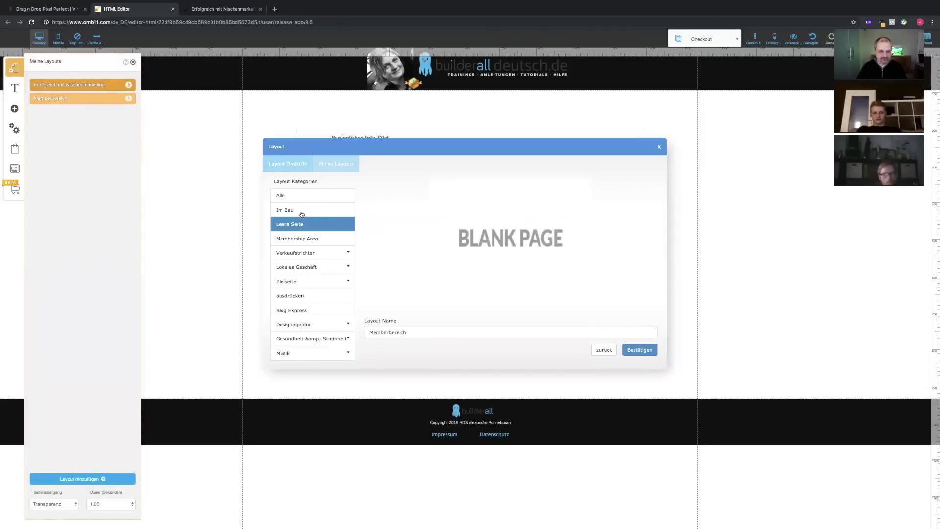
click(640, 349)
click(502, 307)
click(420, 336)
drag(421, 336, 338, 336)
text(Blog)
key(Return)
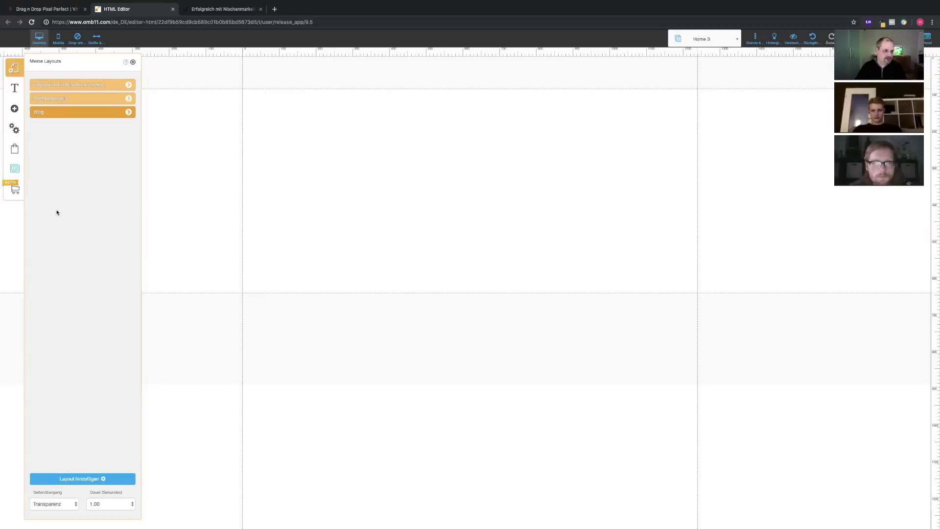
Try the "Blog" layout for a new blog, and create the blog with the "Erfolgreich mit Nischenmarketing" layout instead.
click(15, 169)
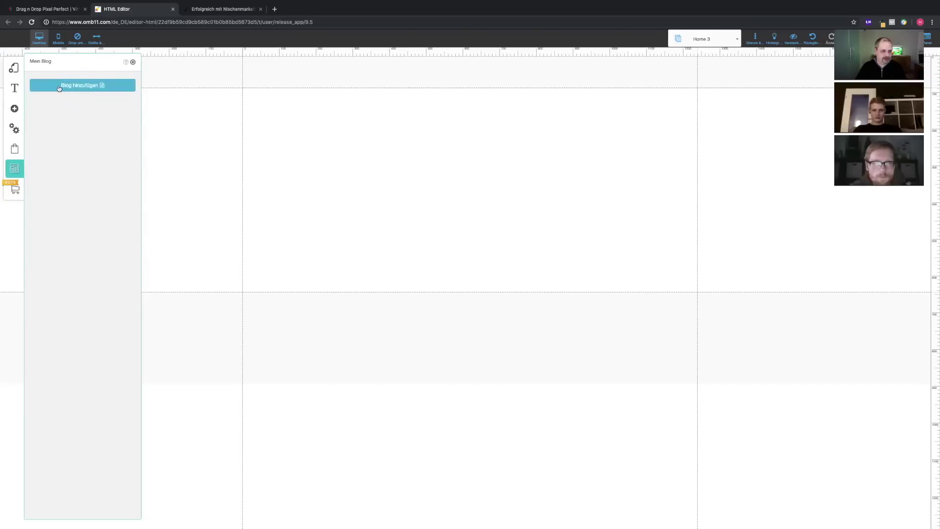
click(87, 87)
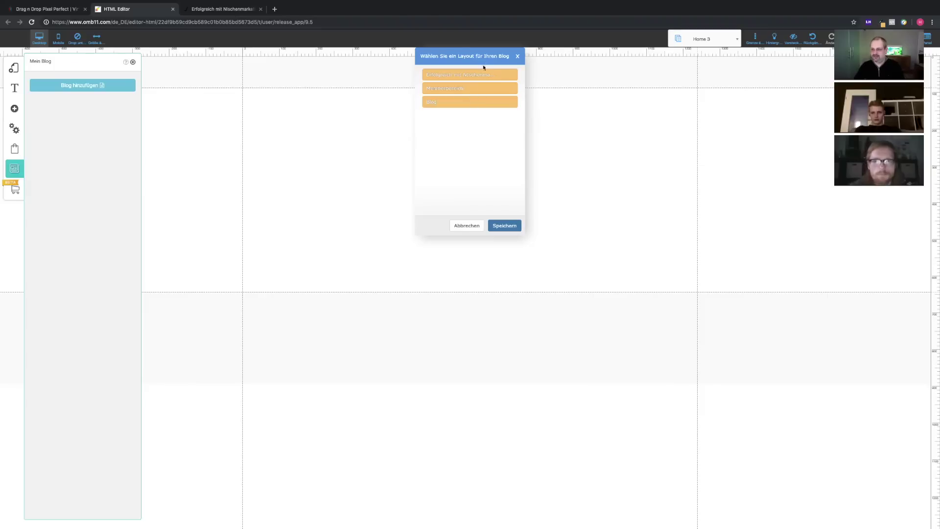
click(456, 104)
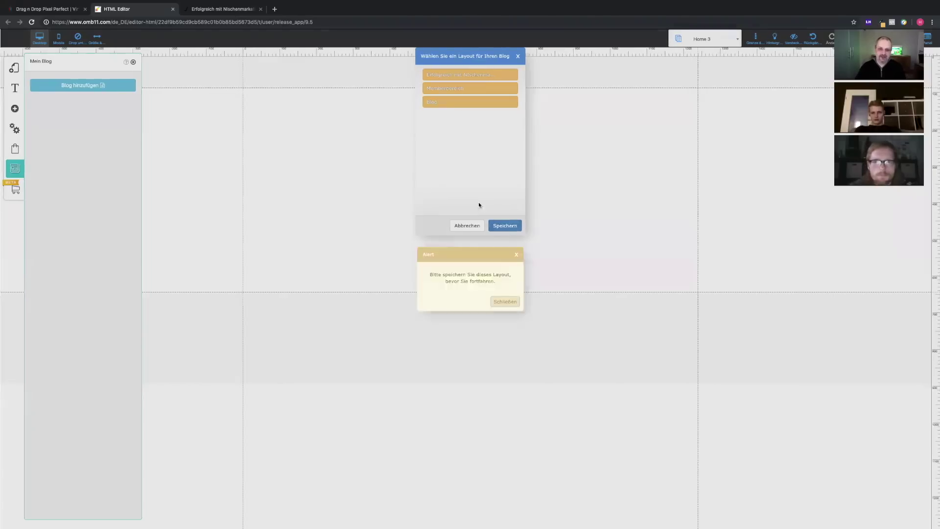
click(505, 301)
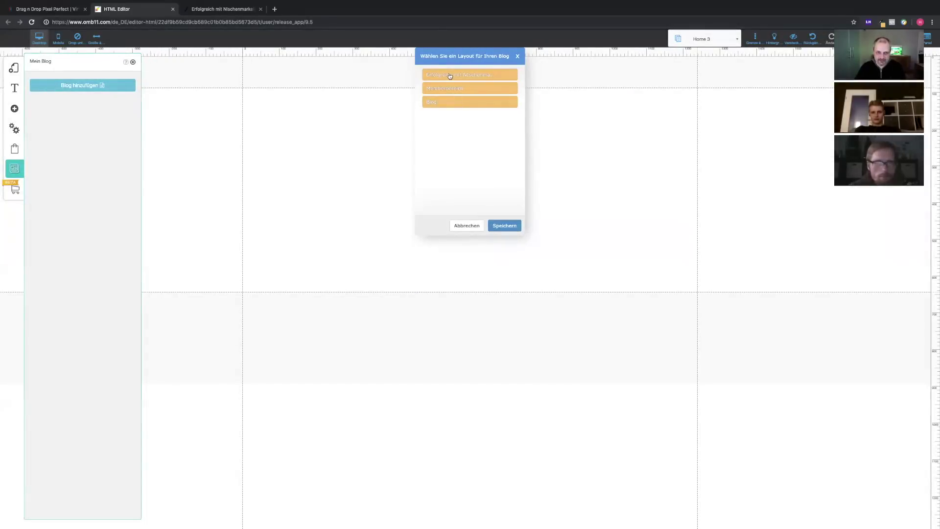
click(461, 106)
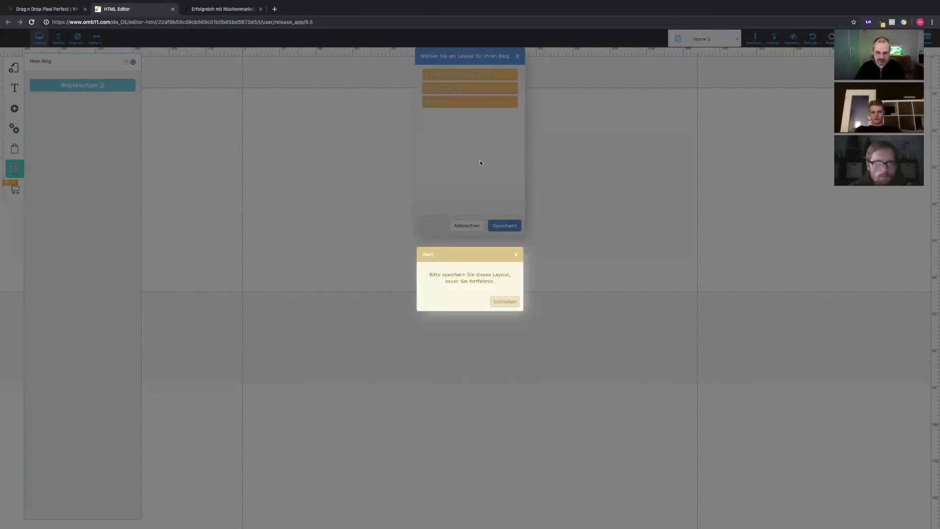
click(507, 304)
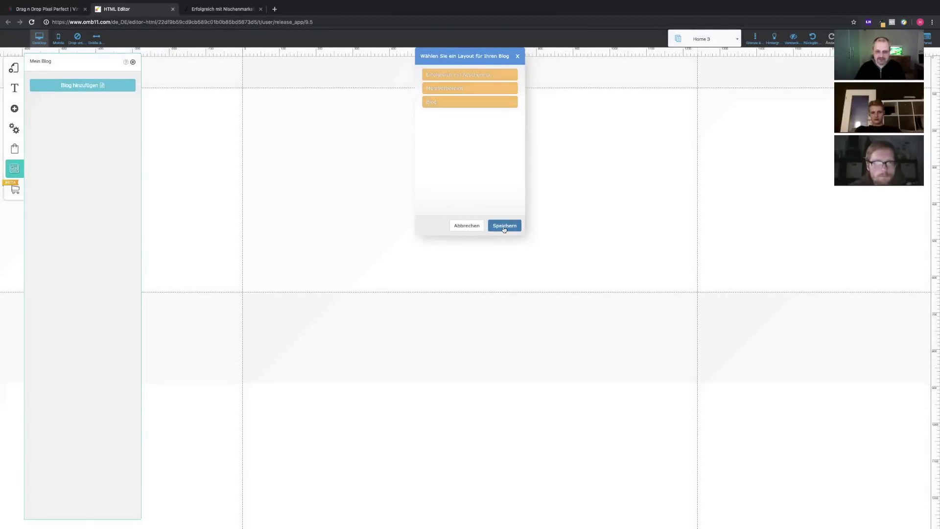
click(504, 226)
click(505, 304)
click(467, 75)
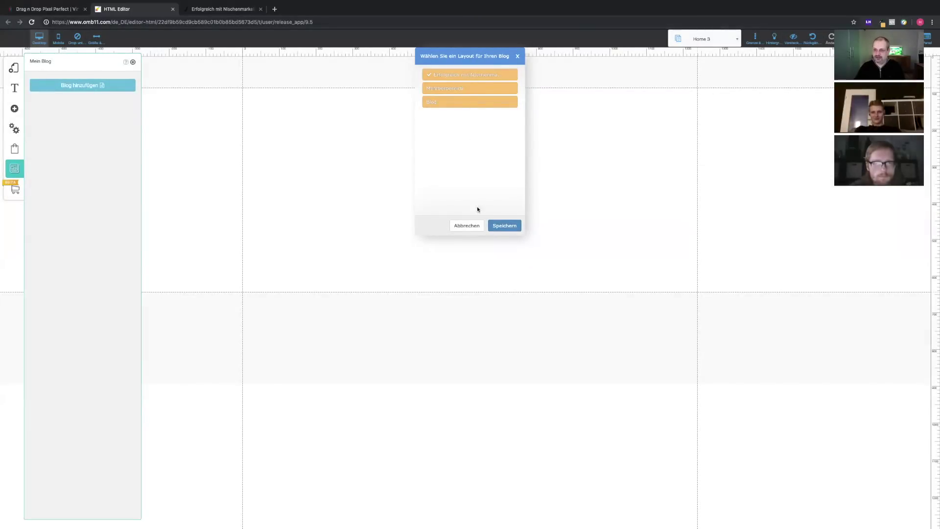
click(505, 226)
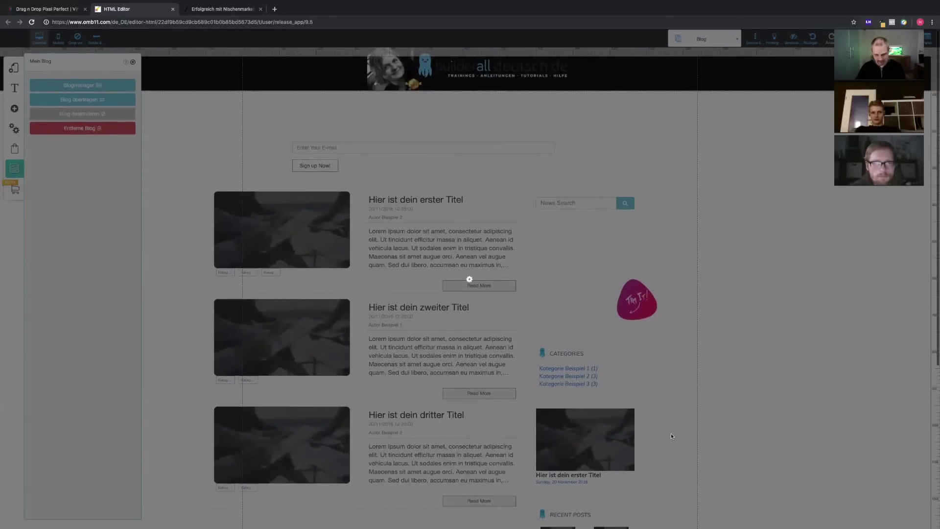
Look through the sample blog page from header to footer and check which options the e-mail sign-up form offers.
scroll(755, 347, down, 5)
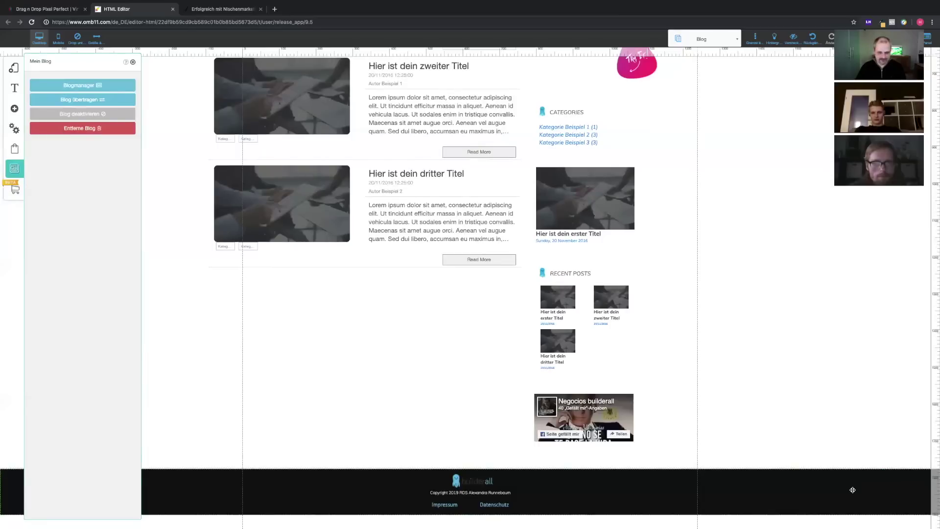
scroll(855, 482, up, 1)
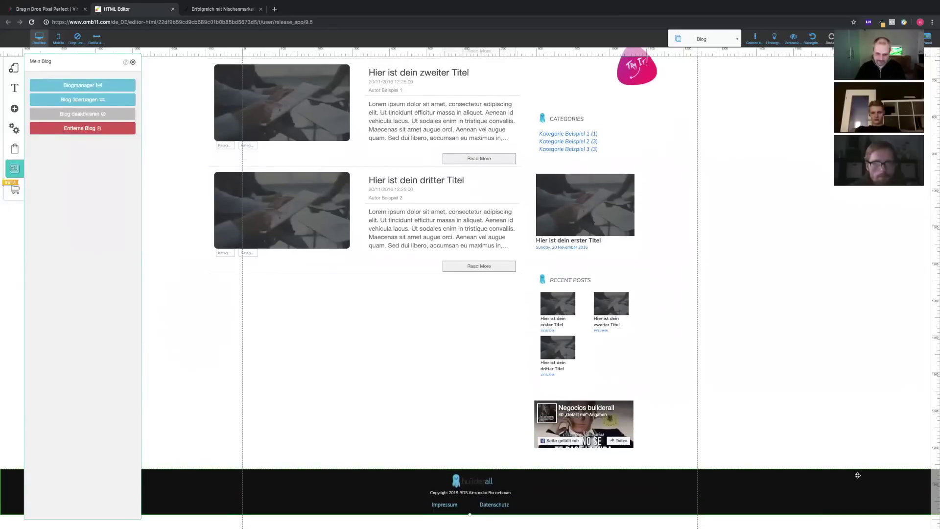
scroll(341, 364, up, 1)
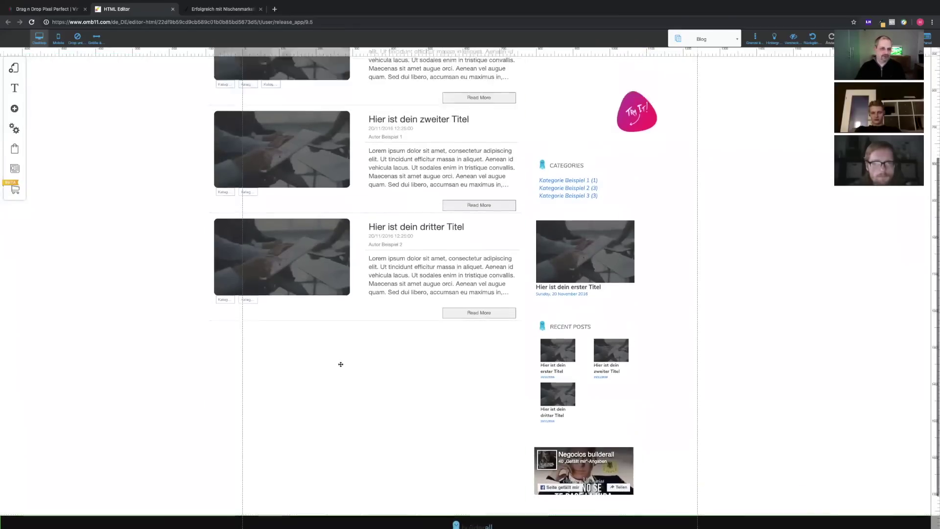
scroll(341, 364, up, 4)
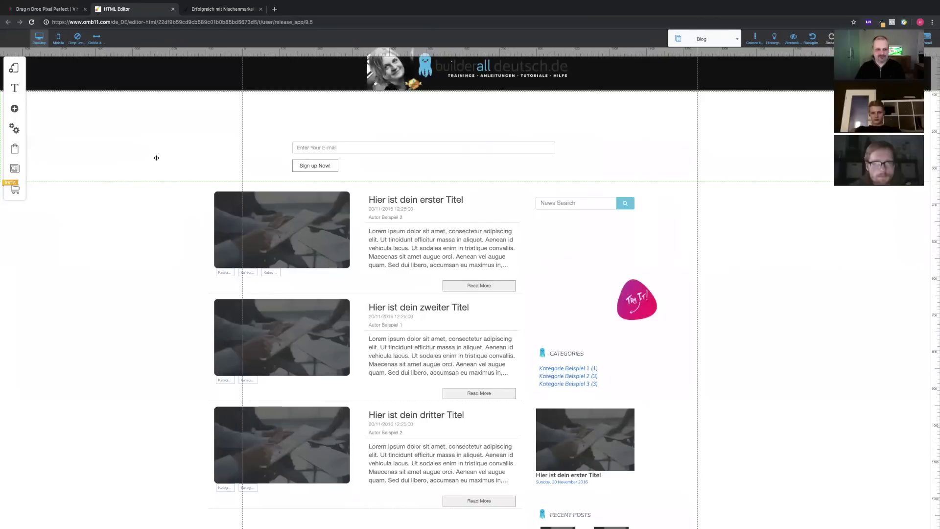
scroll(157, 157, down, 2)
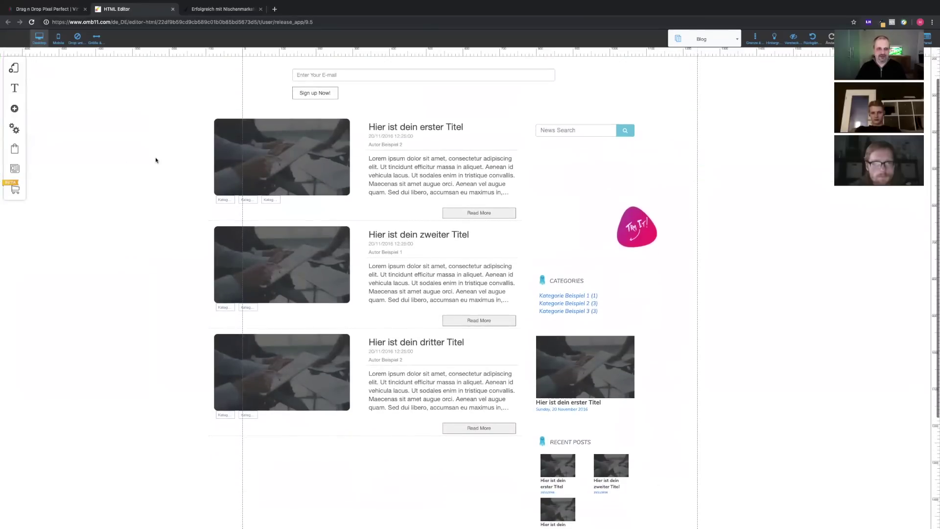
scroll(156, 160, up, 1)
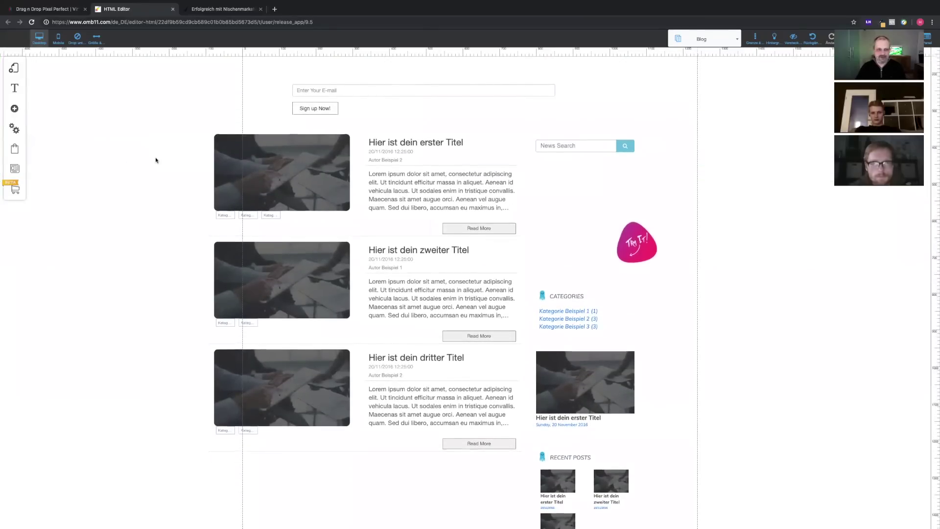
scroll(155, 160, up, 2)
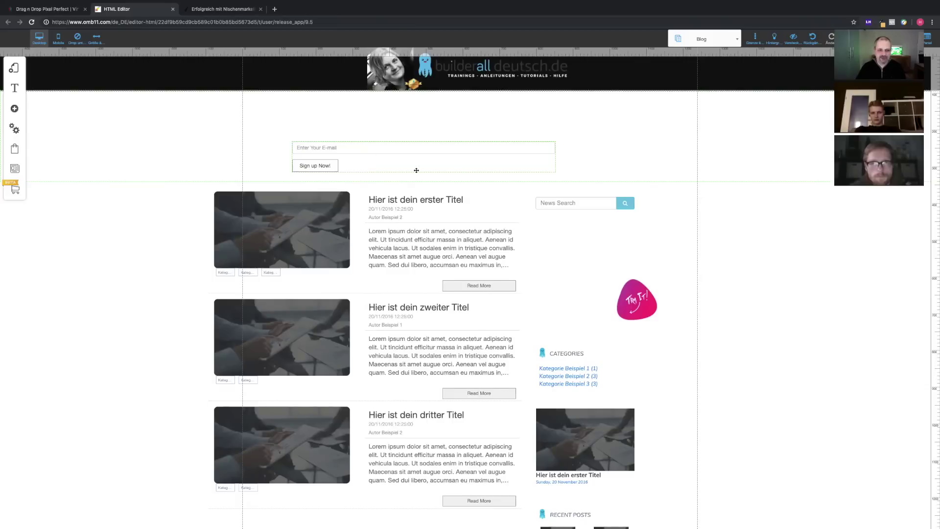
click(407, 159)
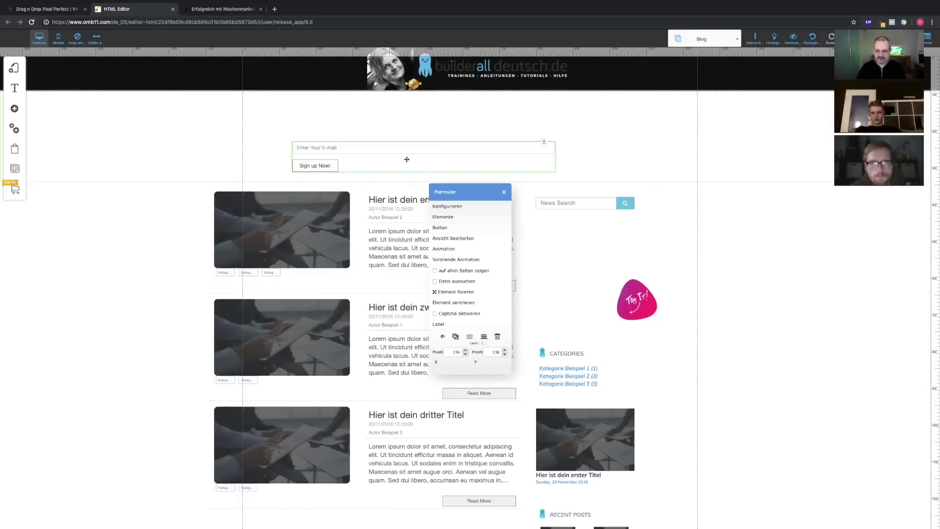
click(124, 251)
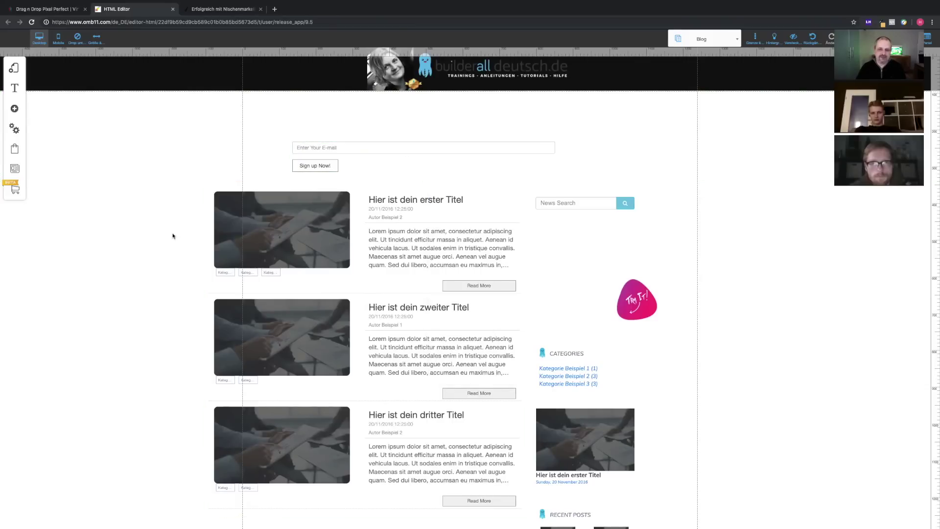
Move the post list down and away from the sidebar, and shift the sidebar toward the right page guide.
scroll(313, 286, down, 3)
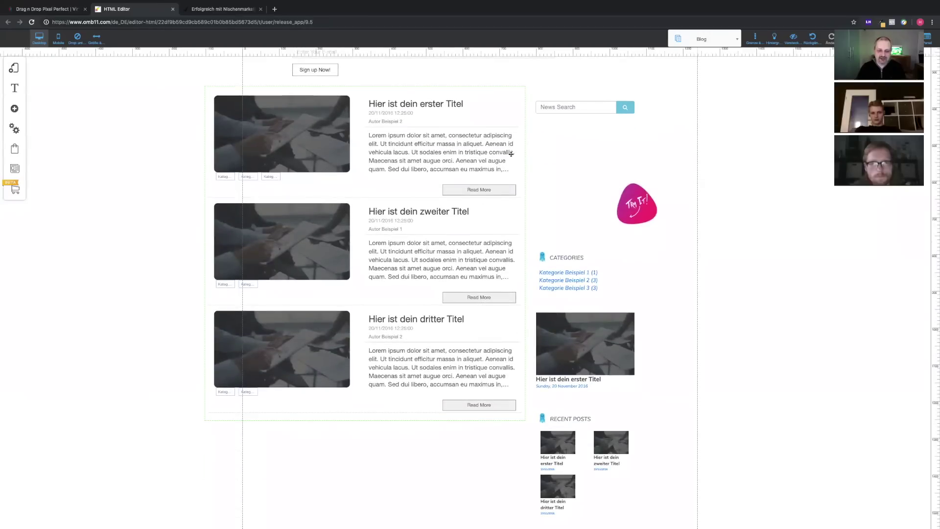
drag(512, 97, 490, 118)
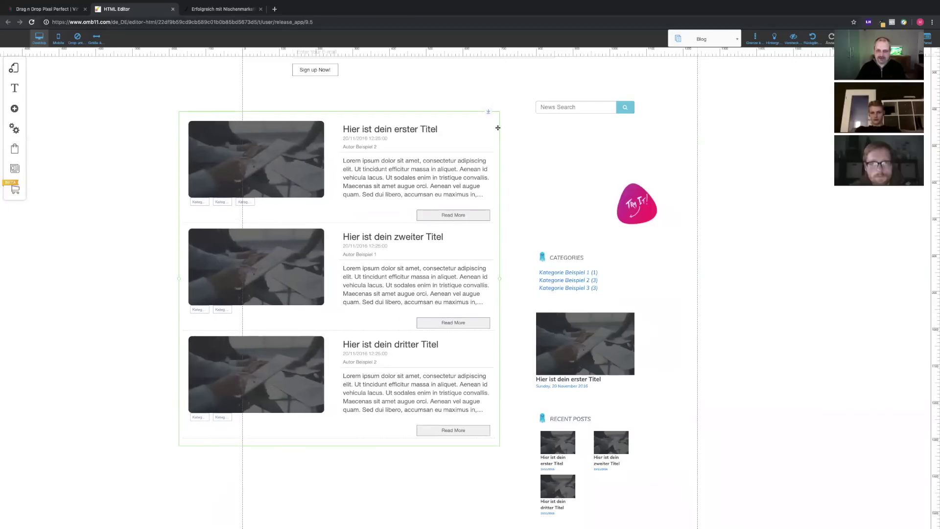
drag(641, 106, 689, 104)
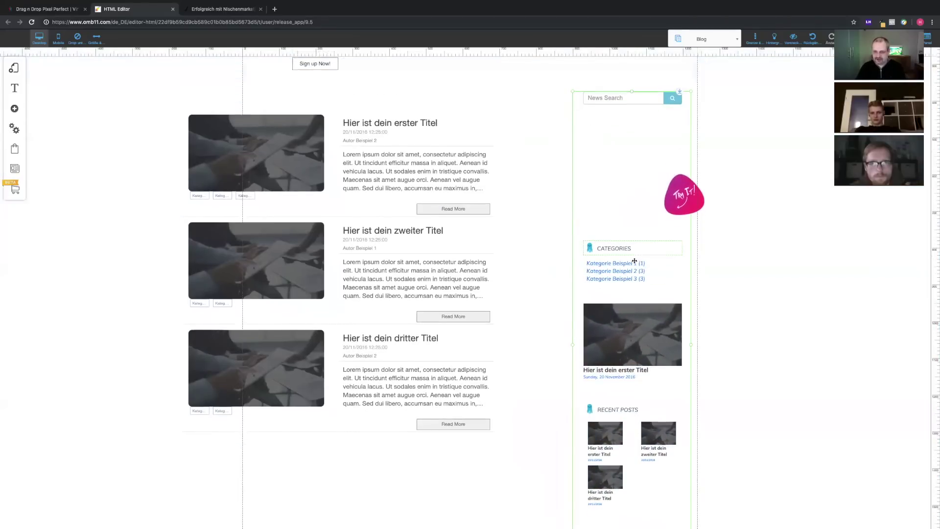
Delete the "Negocios builderall" Facebook page box below the recent posts in the blog sidebar.
scroll(631, 280, down, 1)
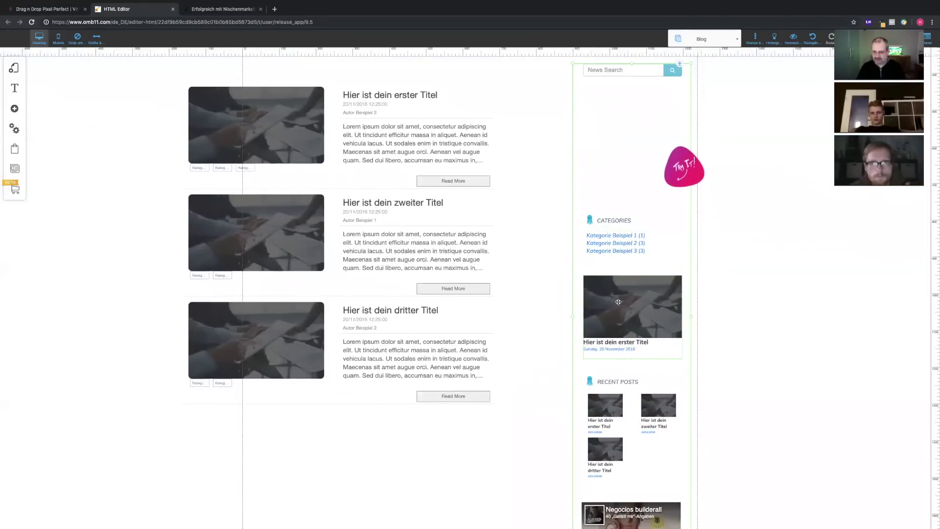
scroll(619, 295, down, 2)
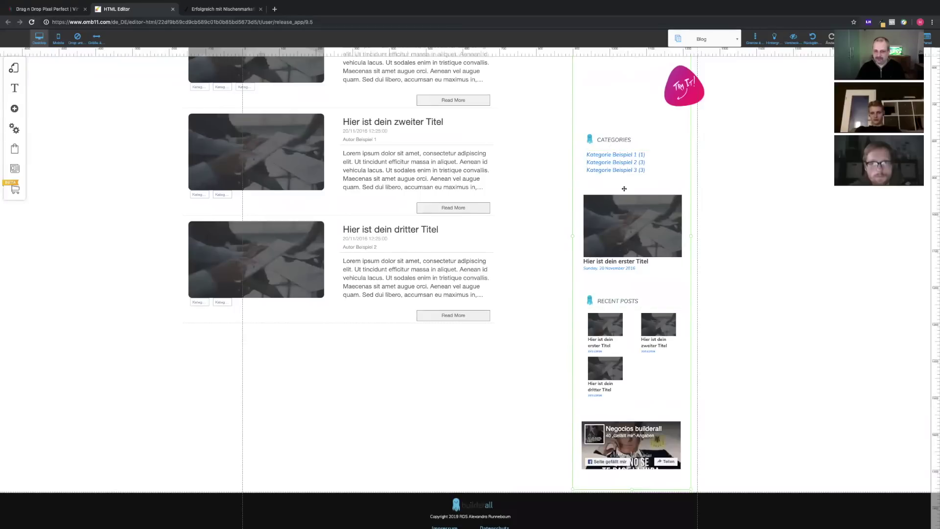
scroll(622, 166, down, 1)
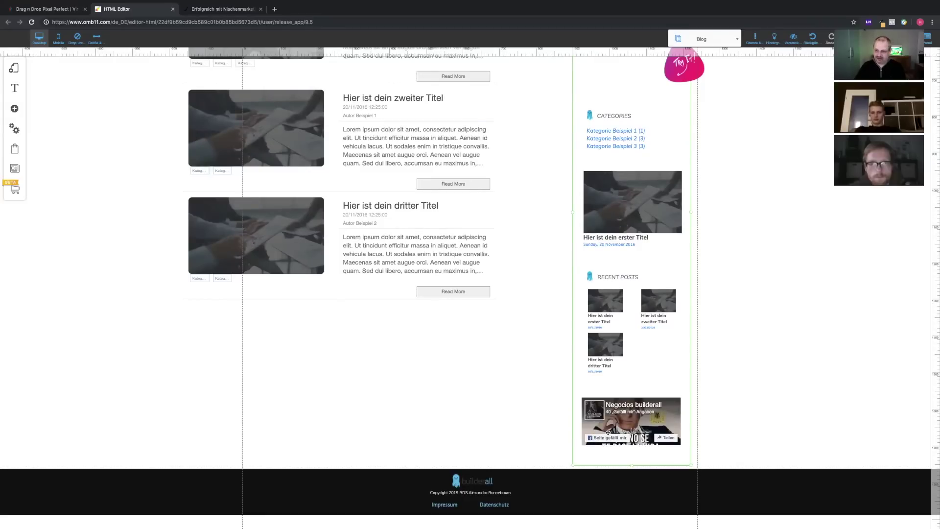
click(676, 418)
click(498, 301)
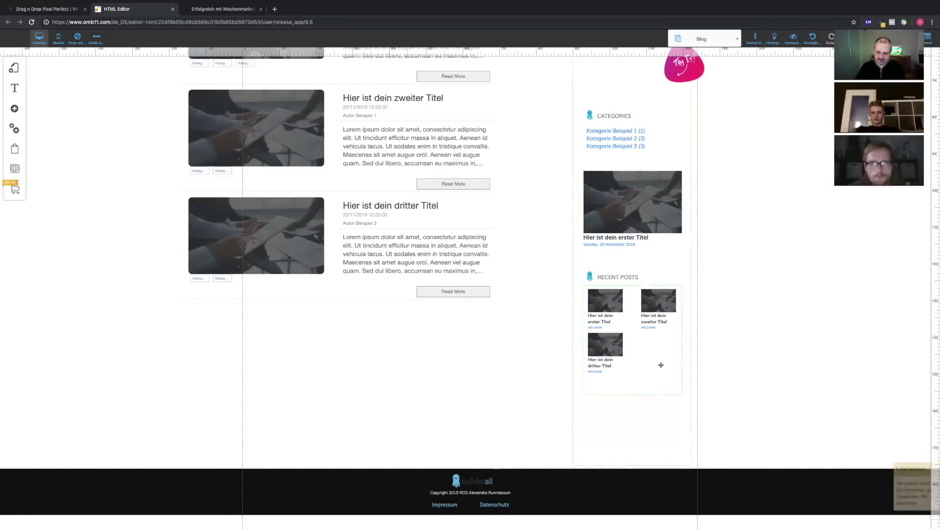
Align the blog sidebar with the right page guide and the post list with the left page guide.
scroll(528, 388, up, 4)
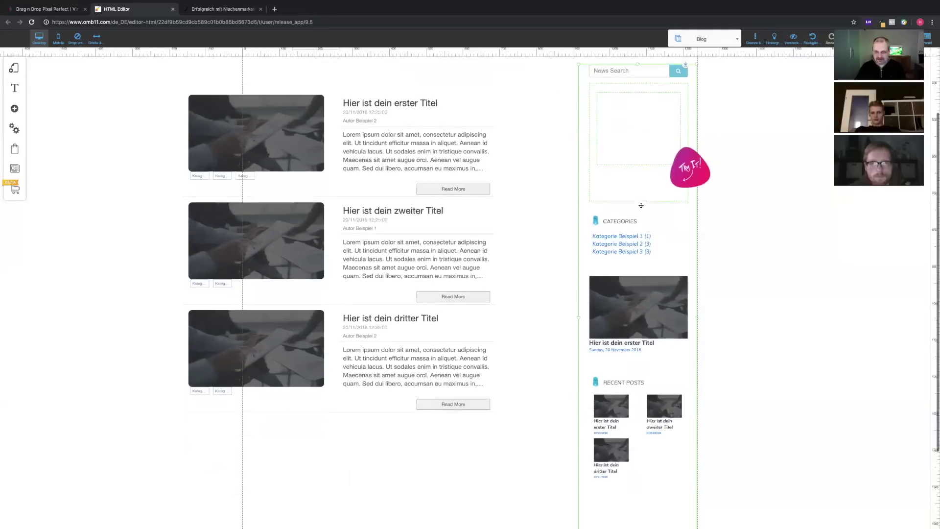
drag(489, 156, 553, 135)
scroll(547, 297, down, 4)
scroll(544, 301, up, 2)
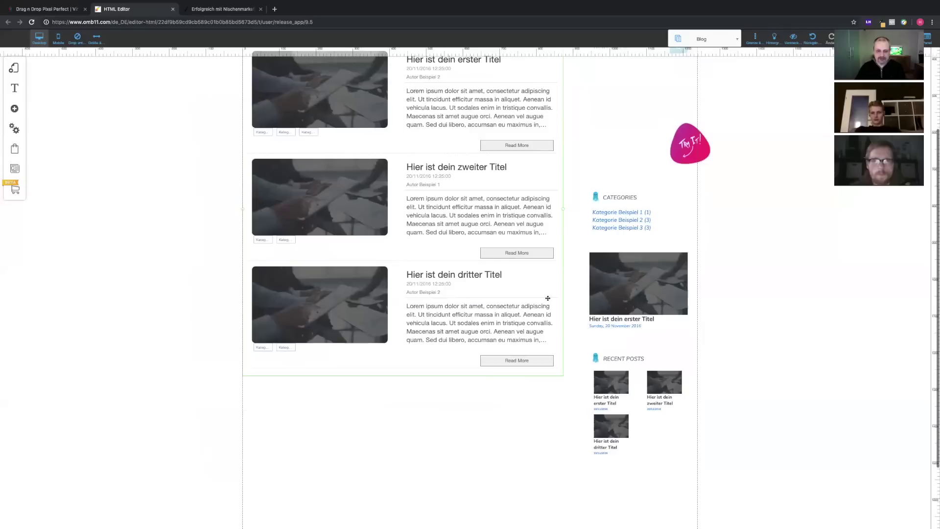
scroll(541, 288, up, 3)
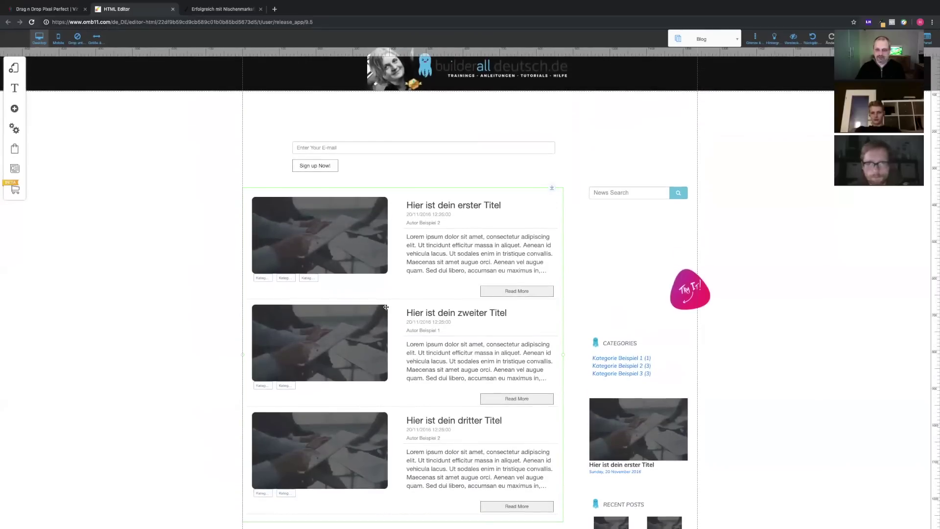
scroll(385, 307, down, 5)
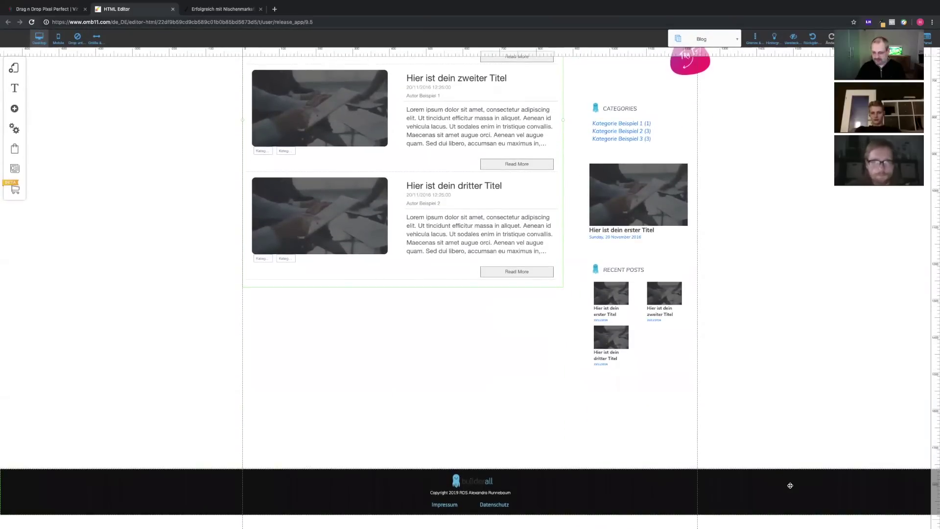
scroll(782, 367, up, 5)
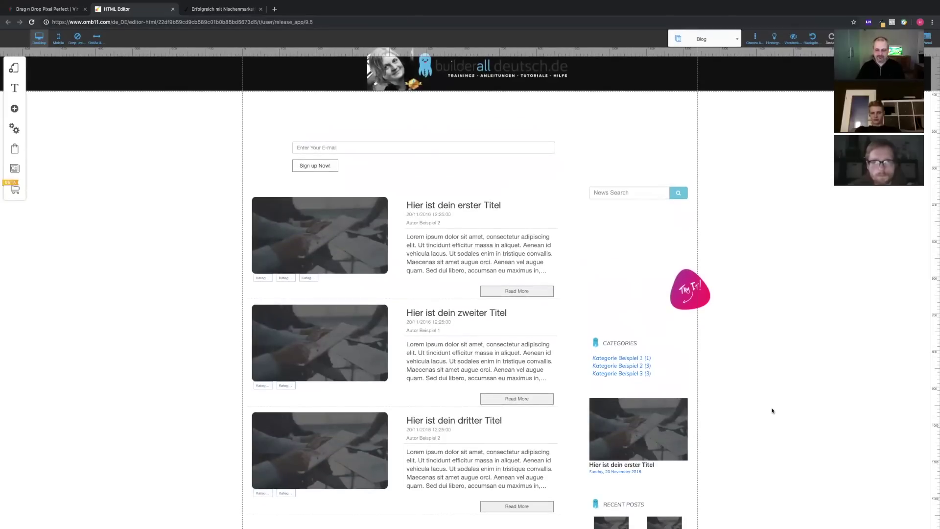
Check which settings the blog's post list offers, close them unchanged and look over the page again.
scroll(715, 351, down, 1)
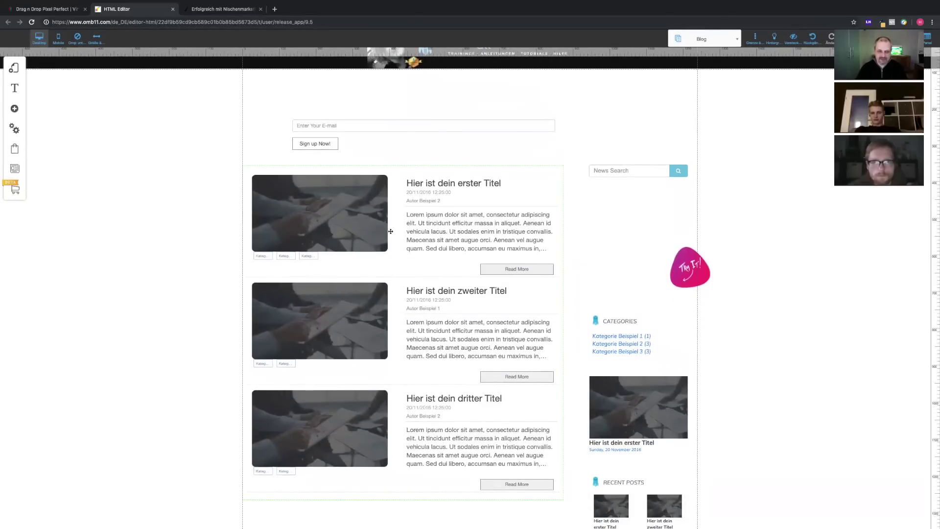
click(414, 214)
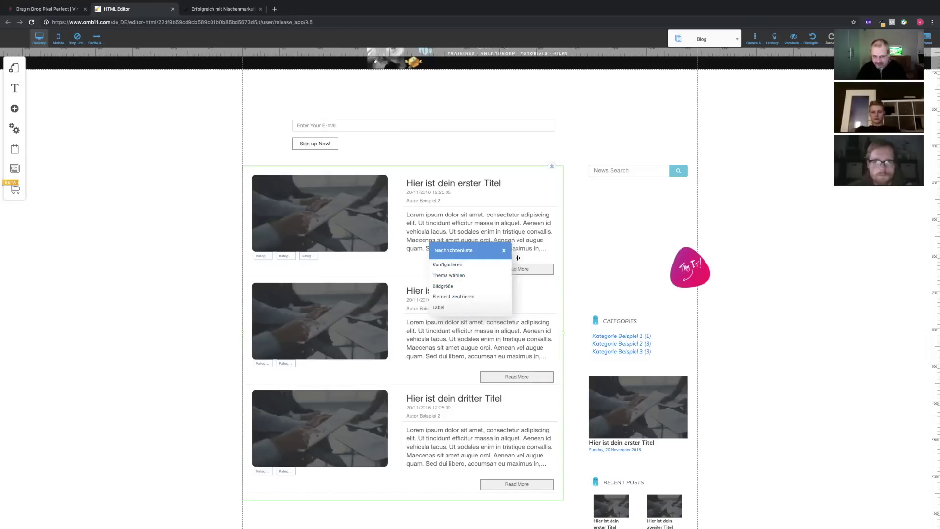
click(504, 250)
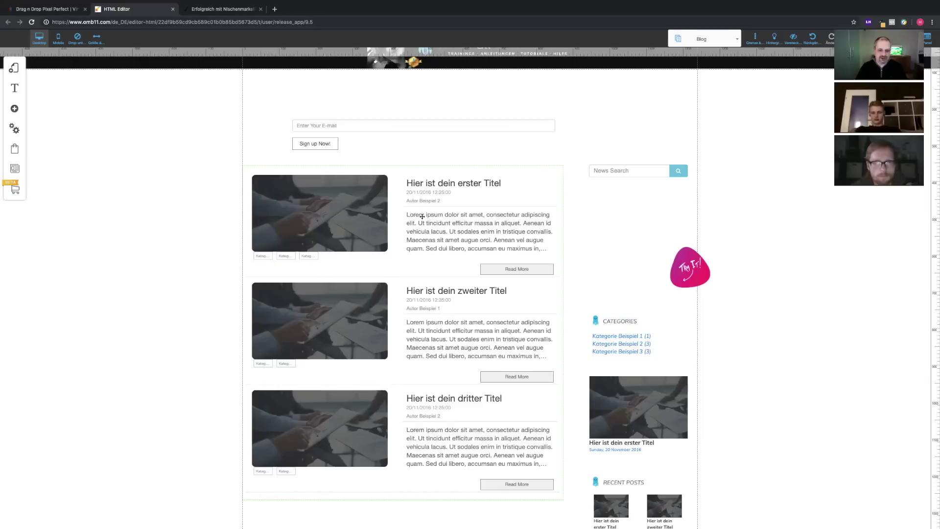
scroll(459, 223, down, 3)
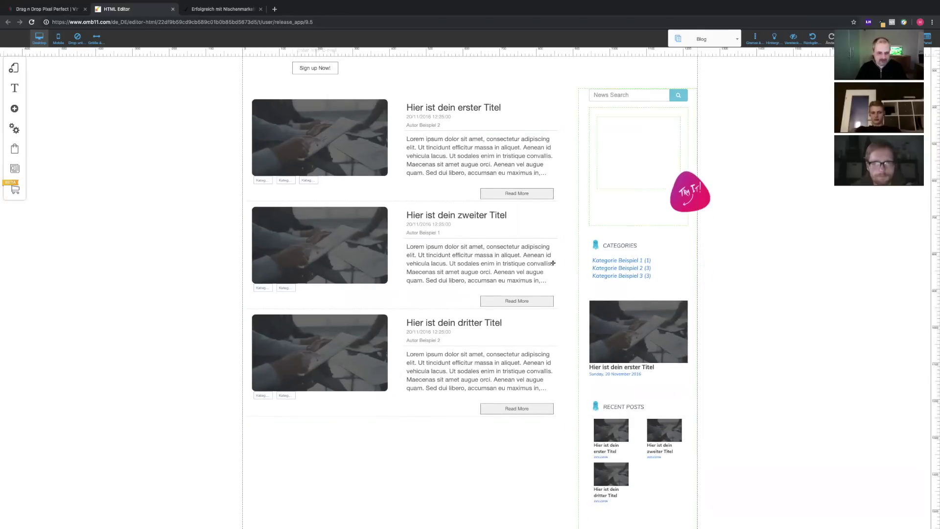
scroll(395, 269, up, 4)
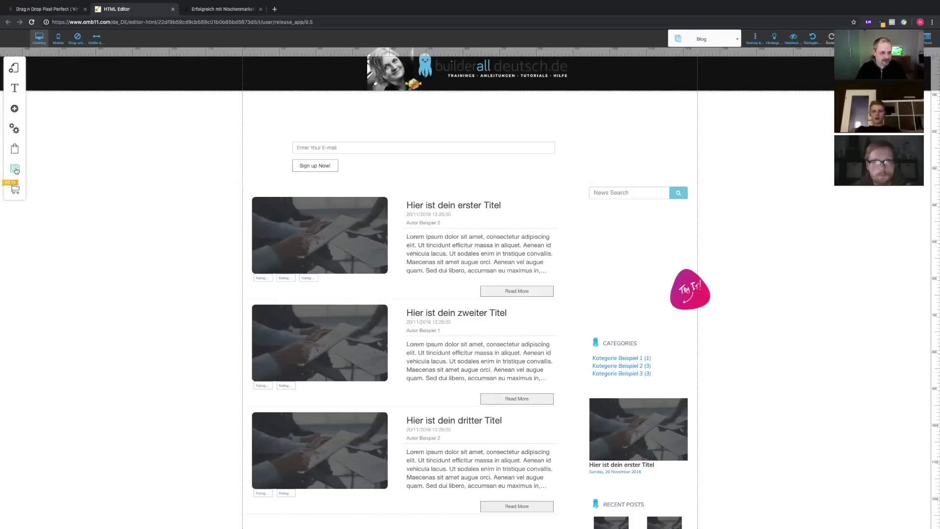
Review the blog manager's message overview and its scheduled posts (Geplant), then close the manager and the blog options.
click(15, 169)
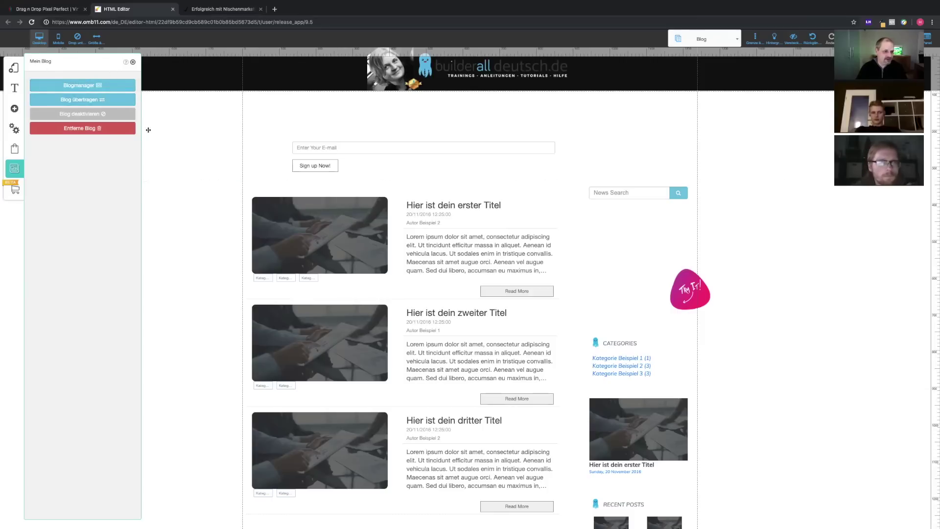
click(78, 88)
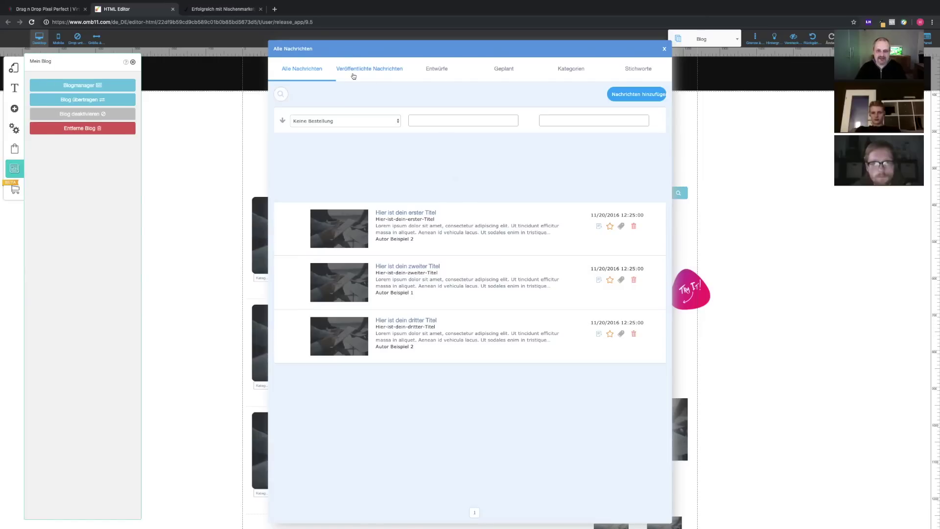
click(503, 70)
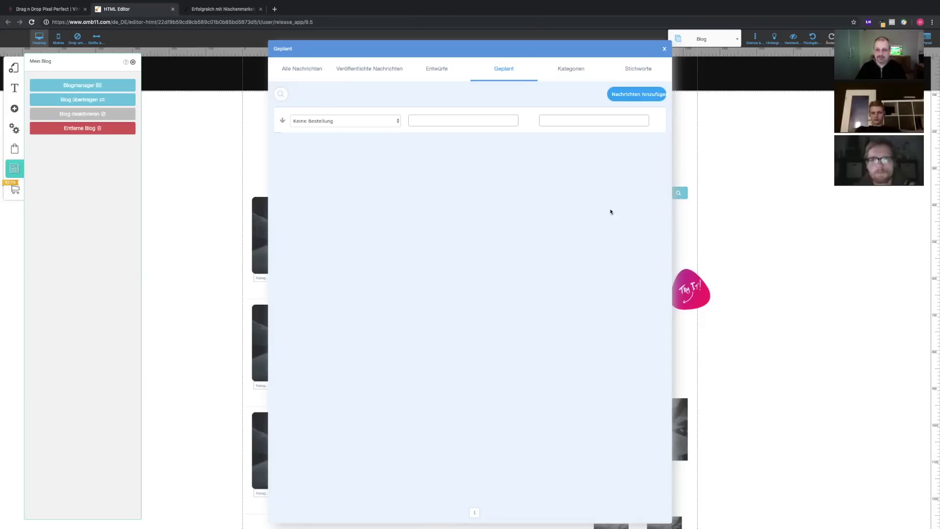
click(664, 49)
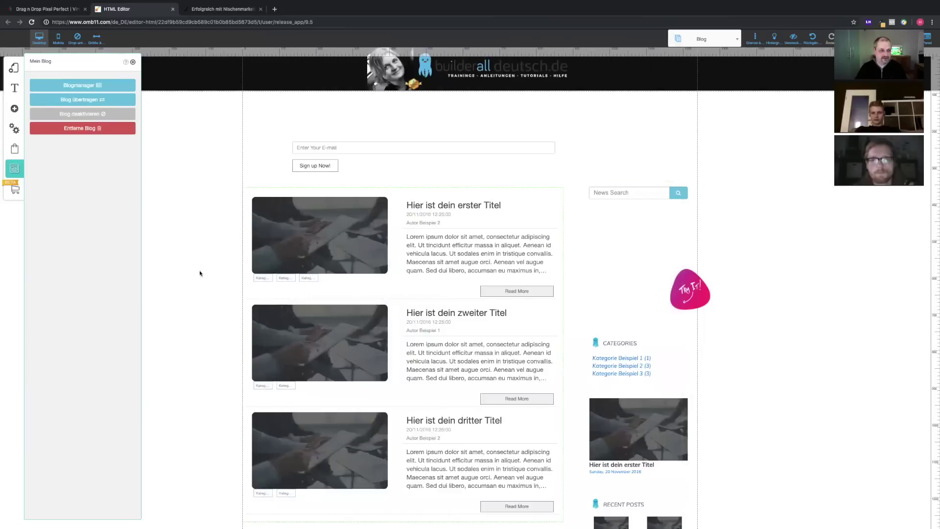
click(132, 63)
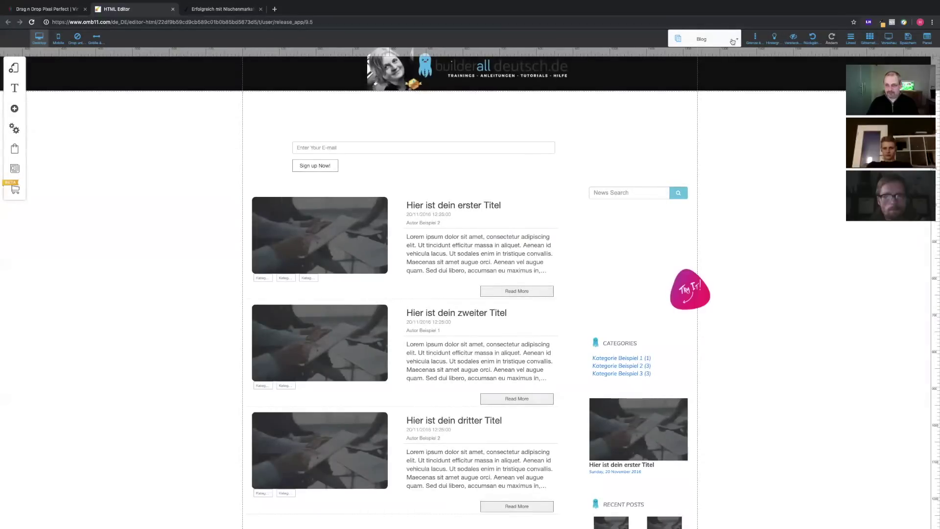
Switch the editor from the Blog page to the Nischenmarketing page.
click(732, 41)
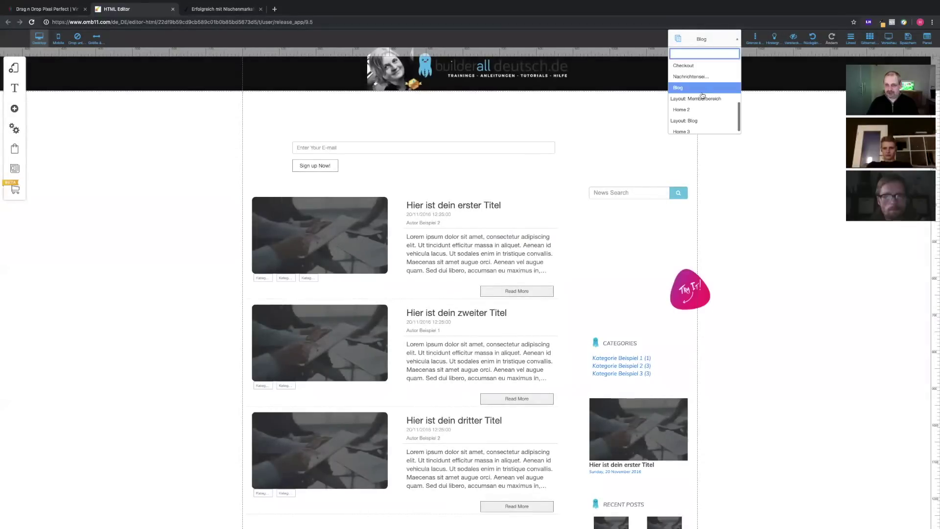
scroll(688, 113, up, 5)
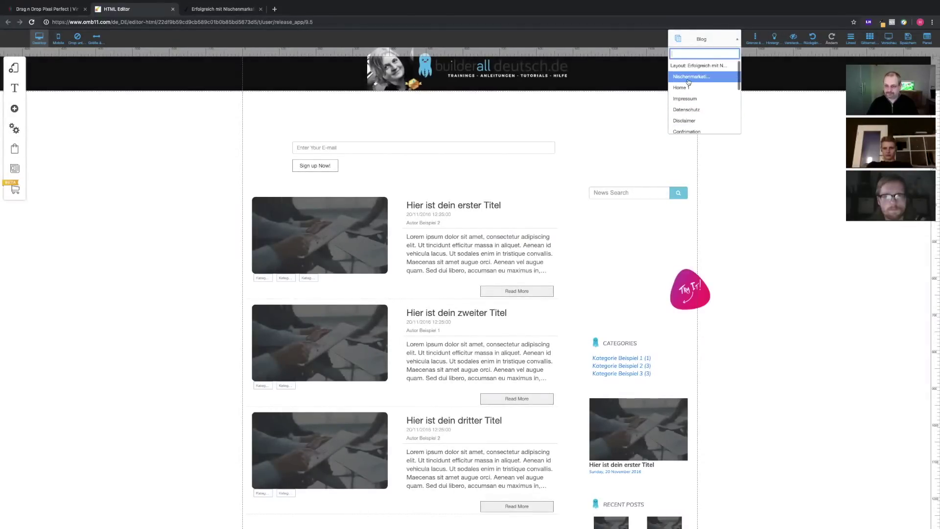
click(688, 79)
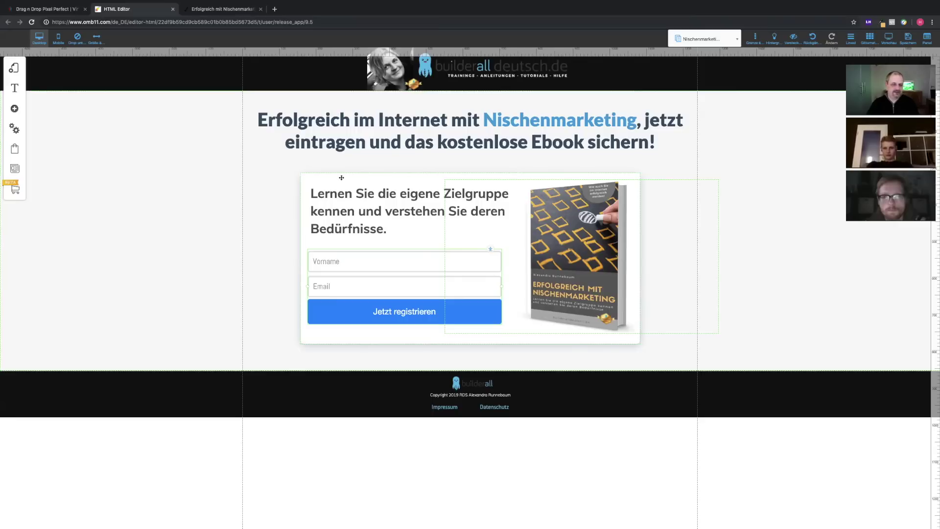
Add the Neuigkeiten blog app to the page and place it beside the ebook sign-up box, across the right page guide.
click(14, 108)
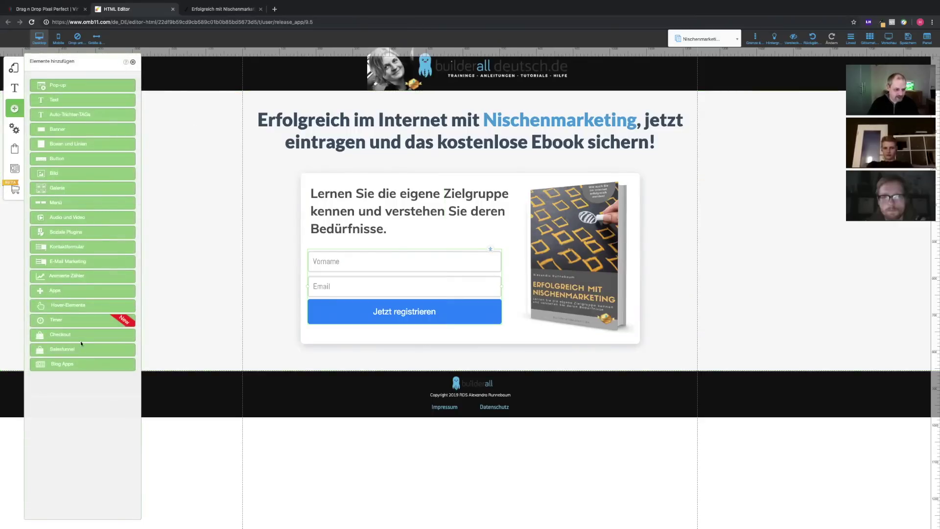
click(70, 366)
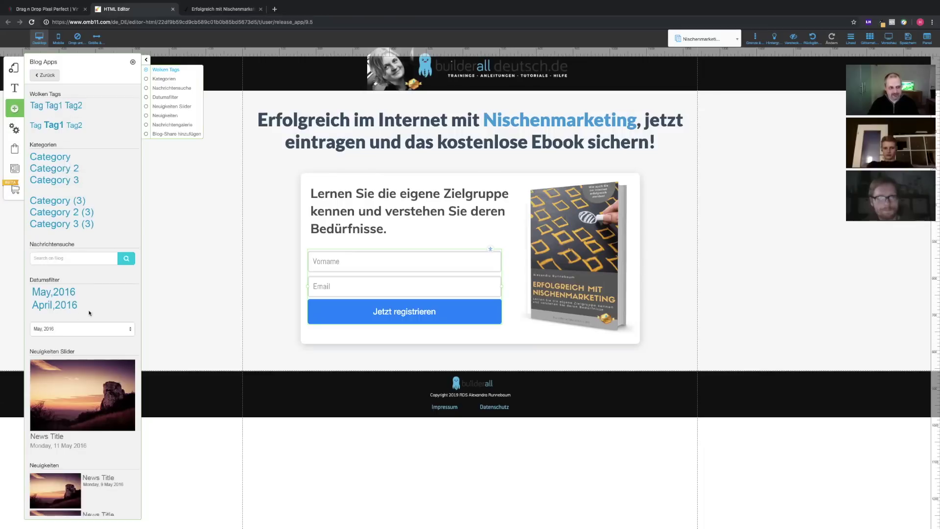
scroll(91, 313, down, 2)
scroll(101, 291, down, 1)
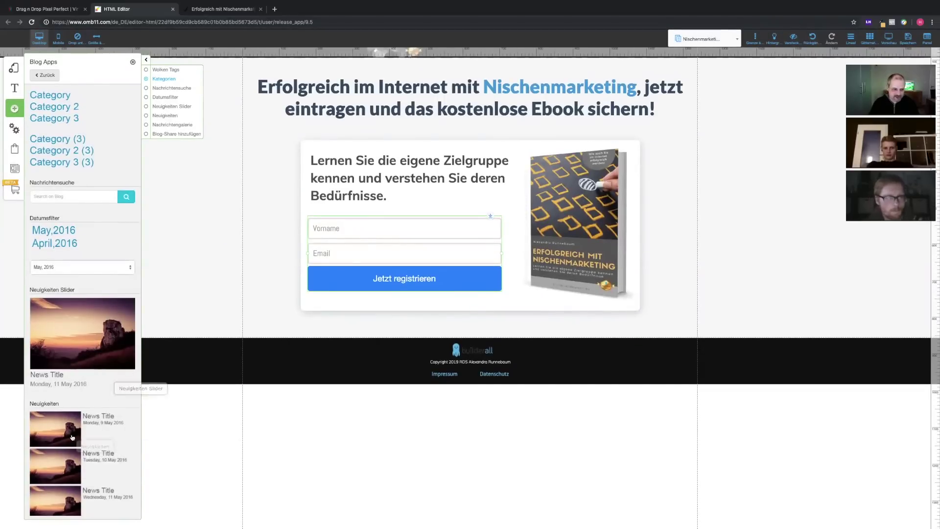
drag(69, 433, 399, 267)
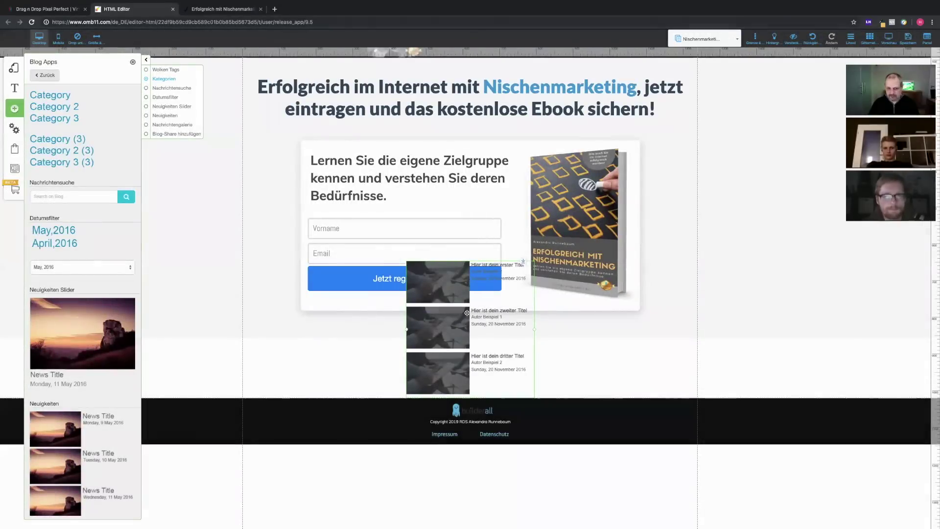
drag(525, 270, 697, 257)
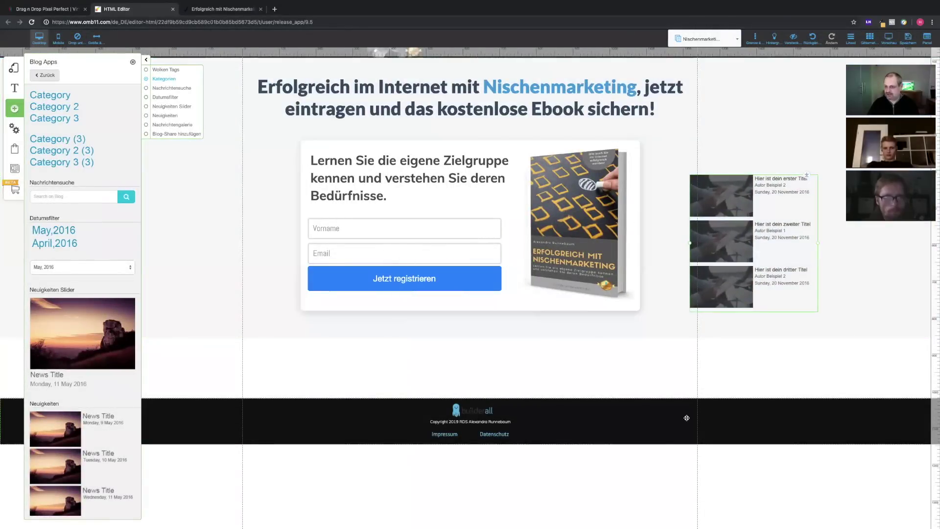
Delete the Neuigkeiten post list beside the ebook sign-up box.
click(745, 238)
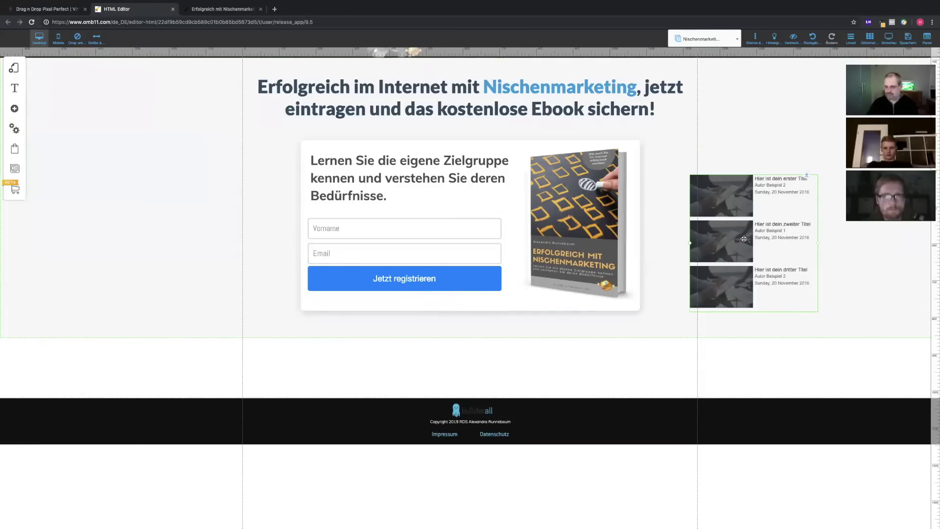
click(728, 248)
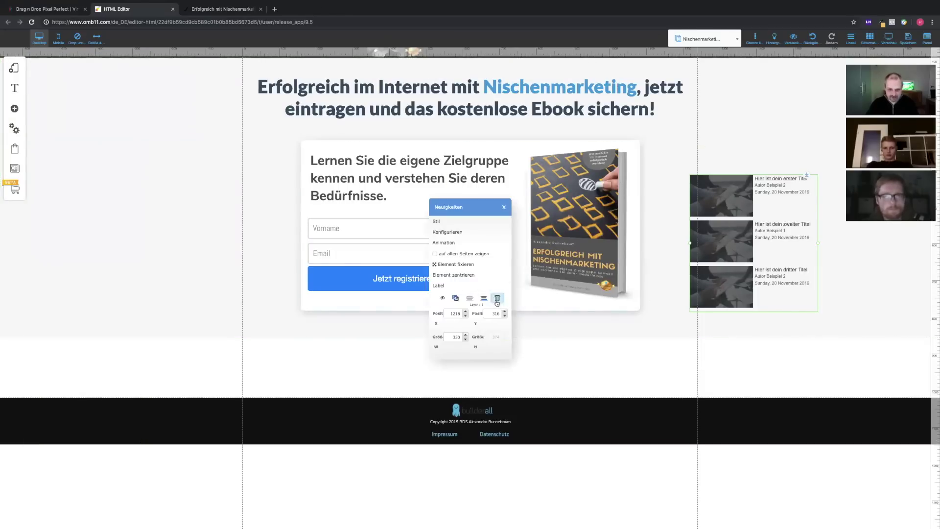
key(Delete)
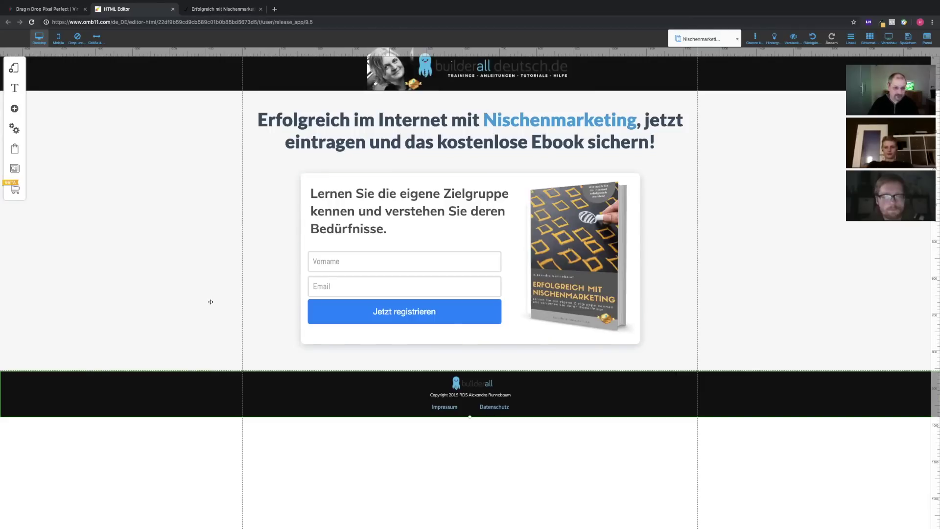
Check the blog options including Blog übertragen, close them and look over the Nischenmarketing page.
click(15, 169)
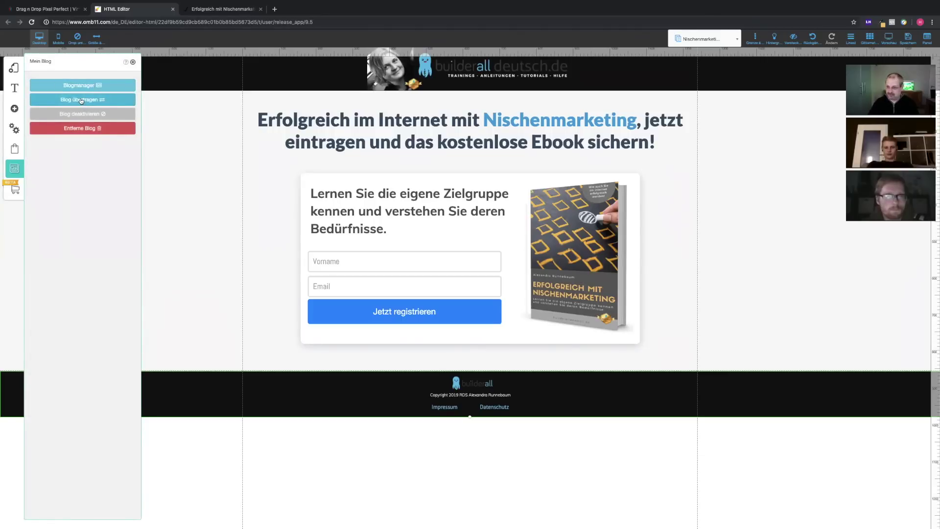
click(83, 102)
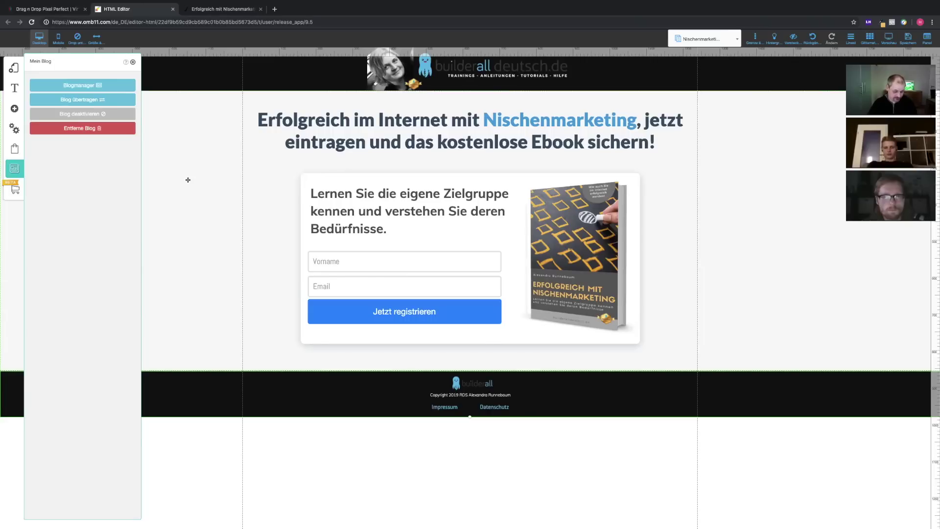
click(133, 63)
scroll(729, 263, down, 1)
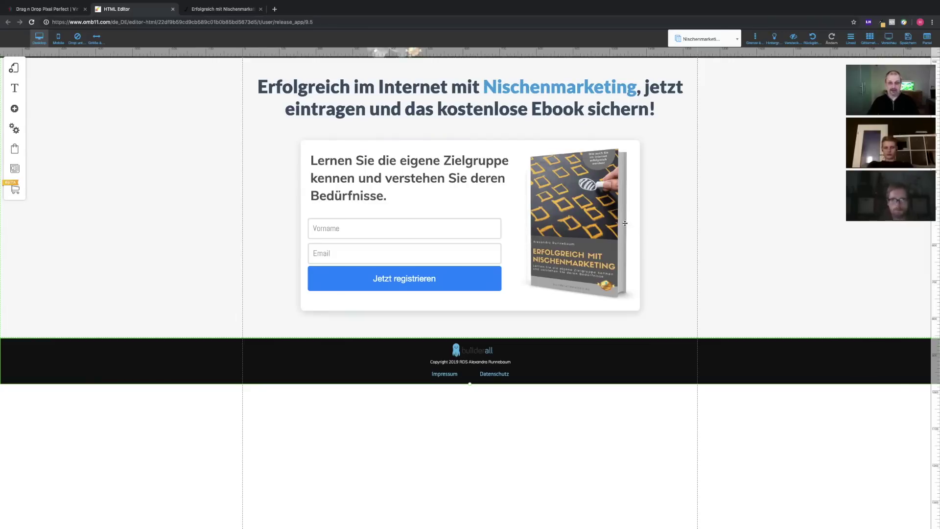
scroll(229, 193, up, 1)
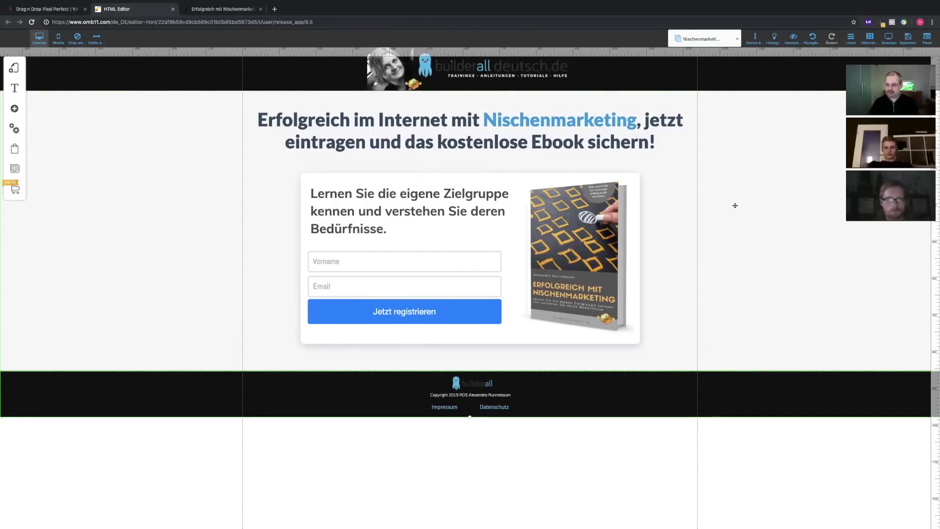
Return to the Builderall website overview and collapse the Baukästen section.
click(26, 10)
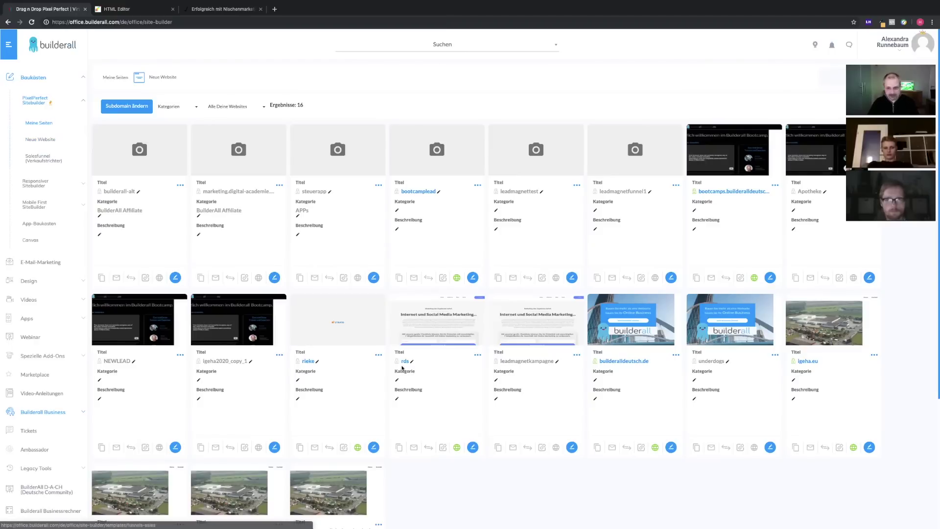
click(83, 79)
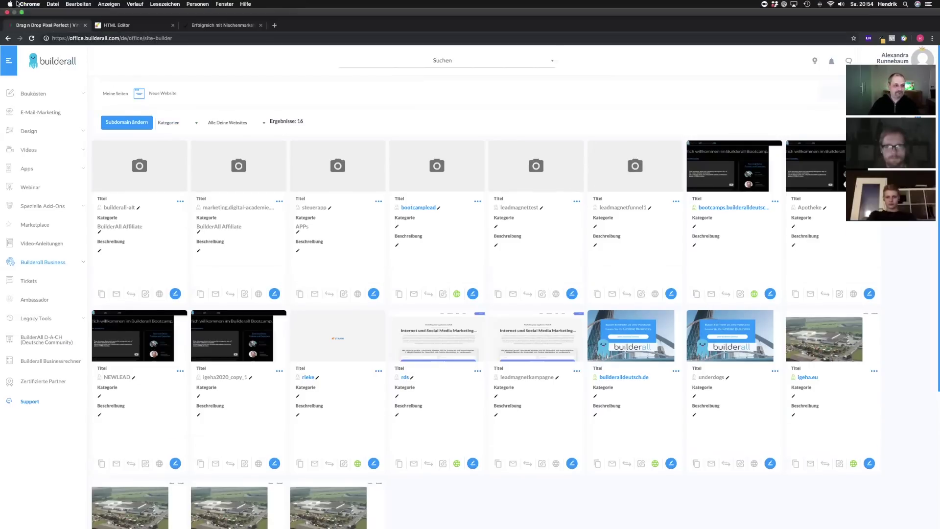
Minimise the Chrome window and switch to Safari with the Facebook profile page, shown in full screen.
mouse_move(29, 3)
click(22, 14)
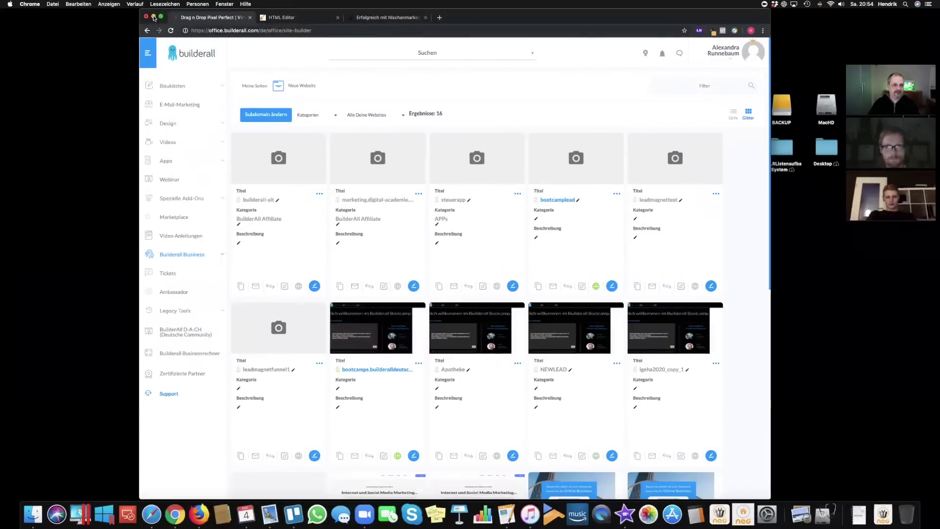
click(153, 17)
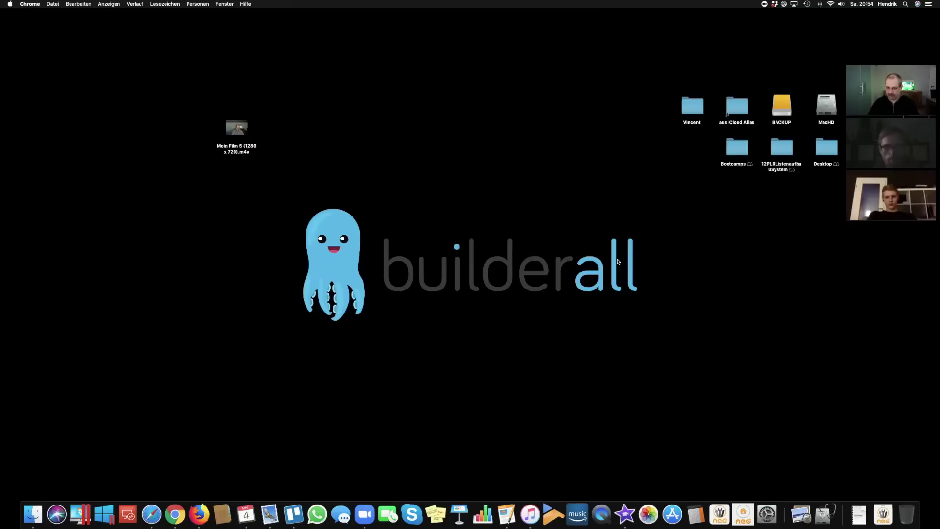
click(152, 515)
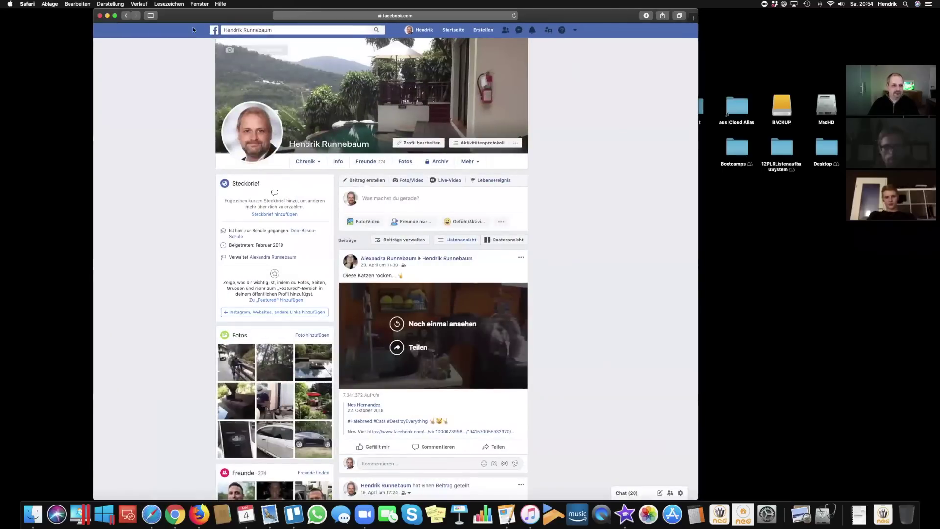
drag(200, 16, 102, 79)
click(102, 79)
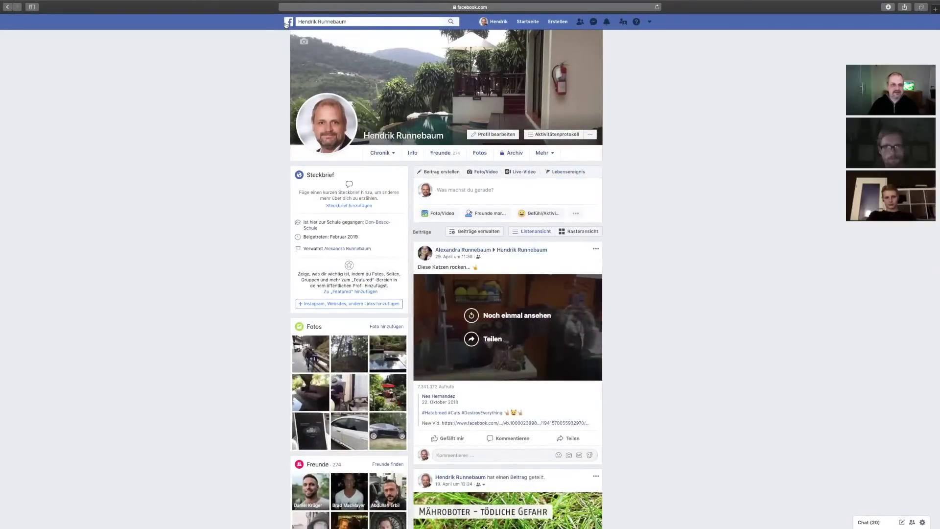
Select the existing Facebook search text for a new search.
click(363, 23)
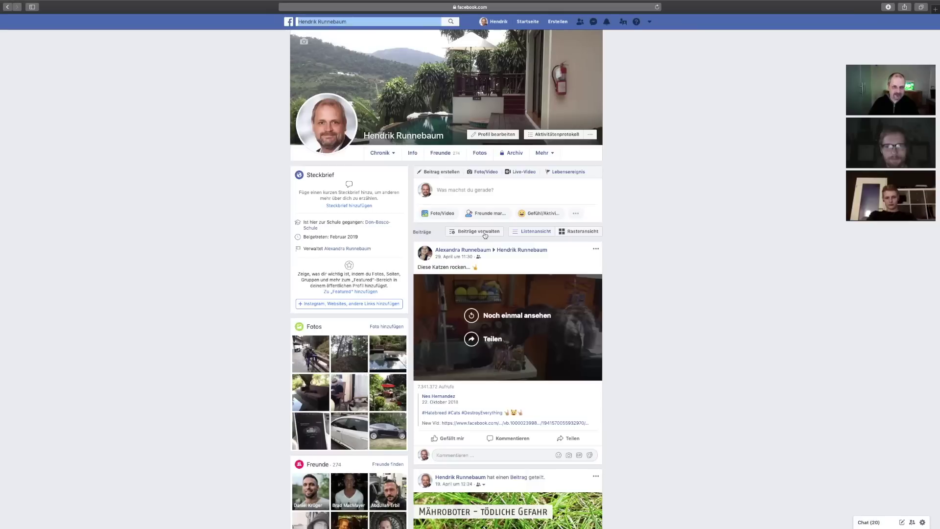
mouse_move(319, 125)
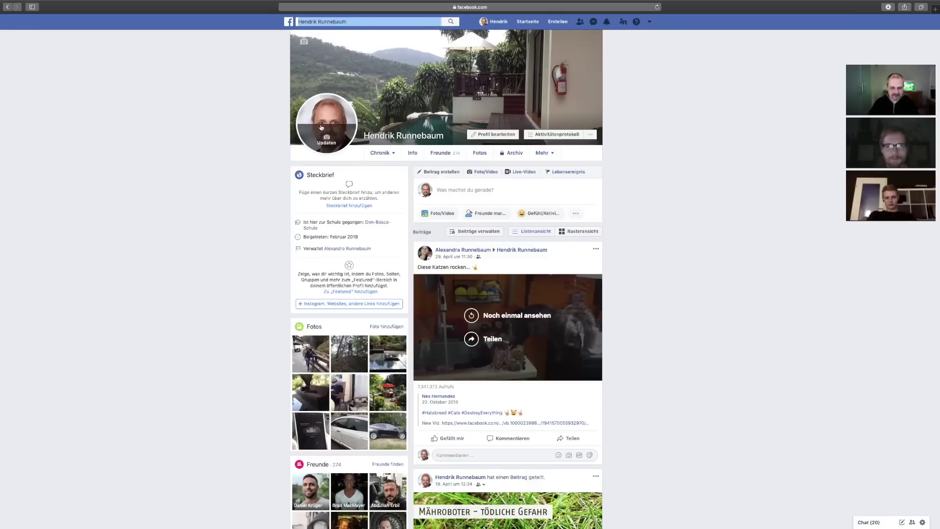